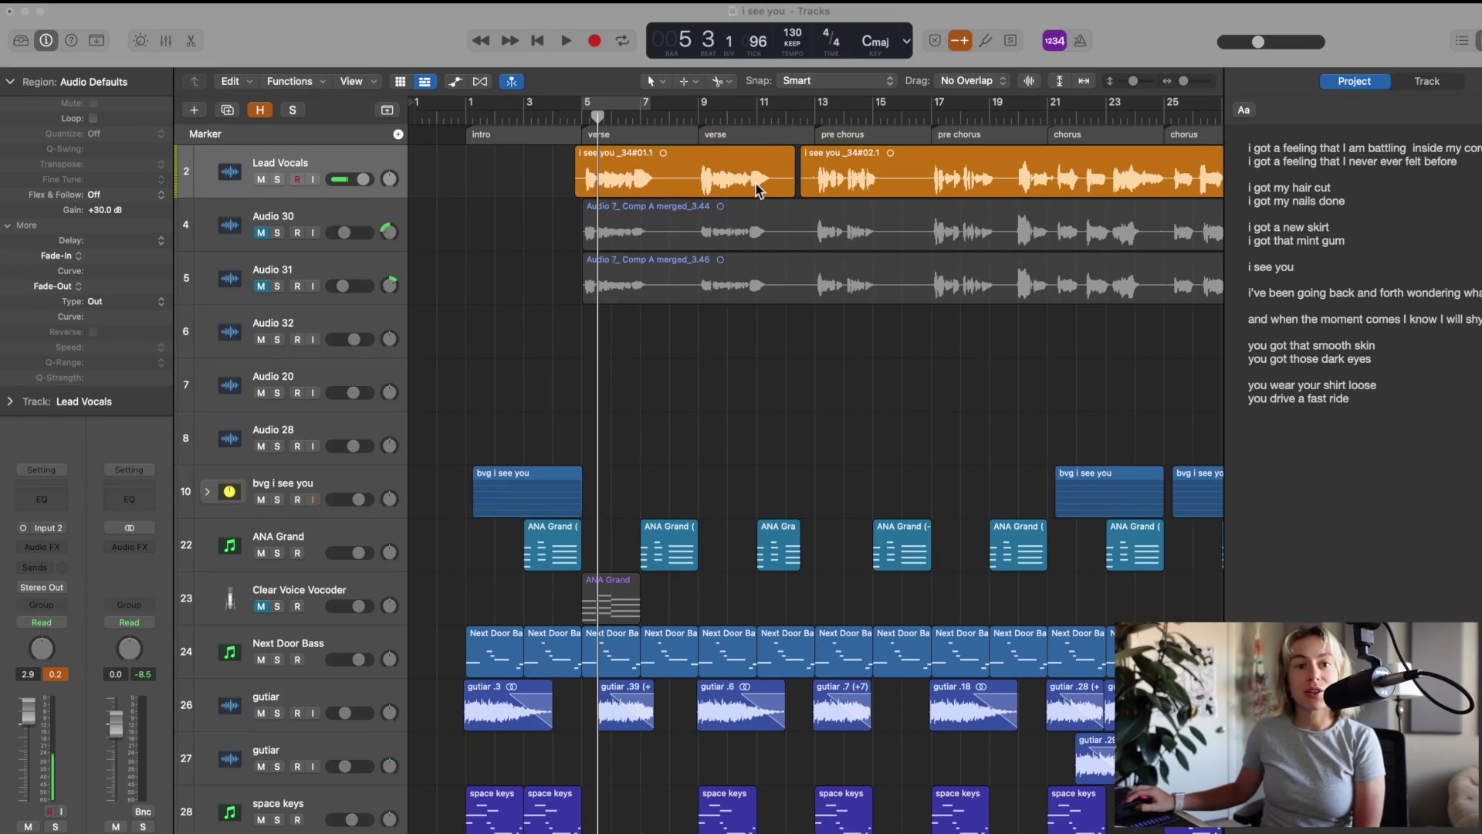
Play the song and pull the Lead Vocals channel fader down
key("space")
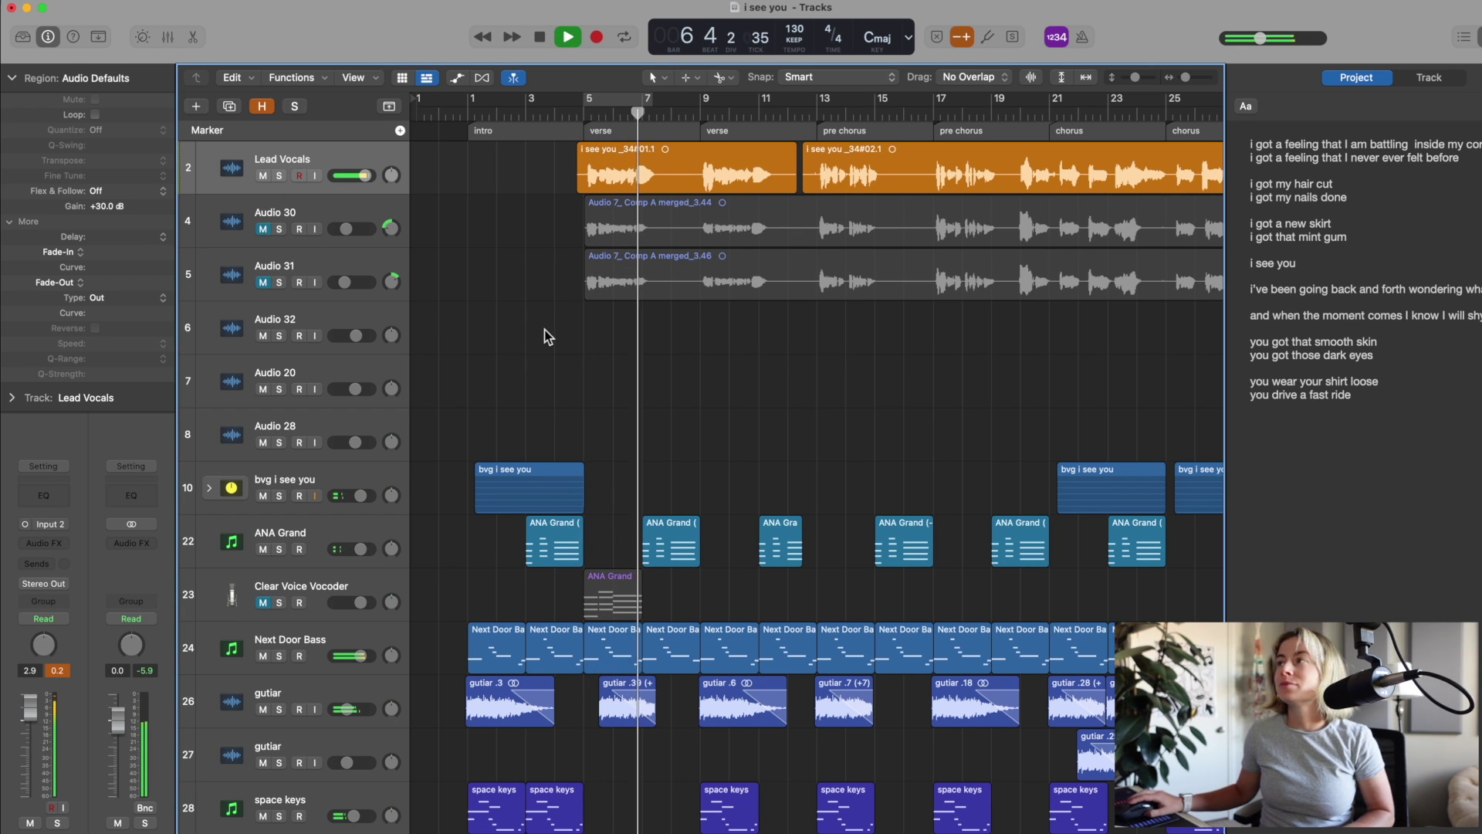
left_click_drag(29, 706, 31, 732)
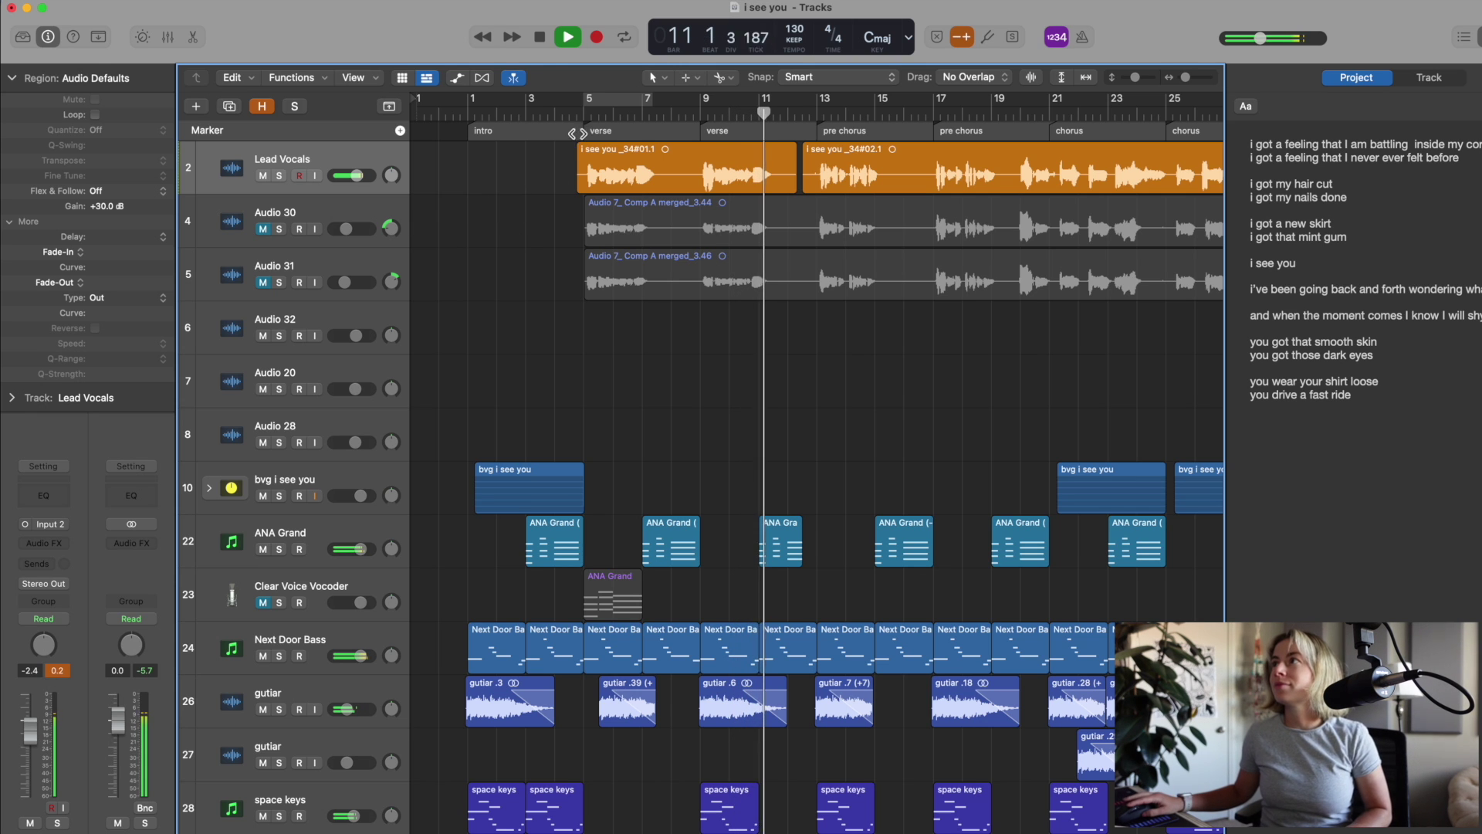
left_click(542, 38)
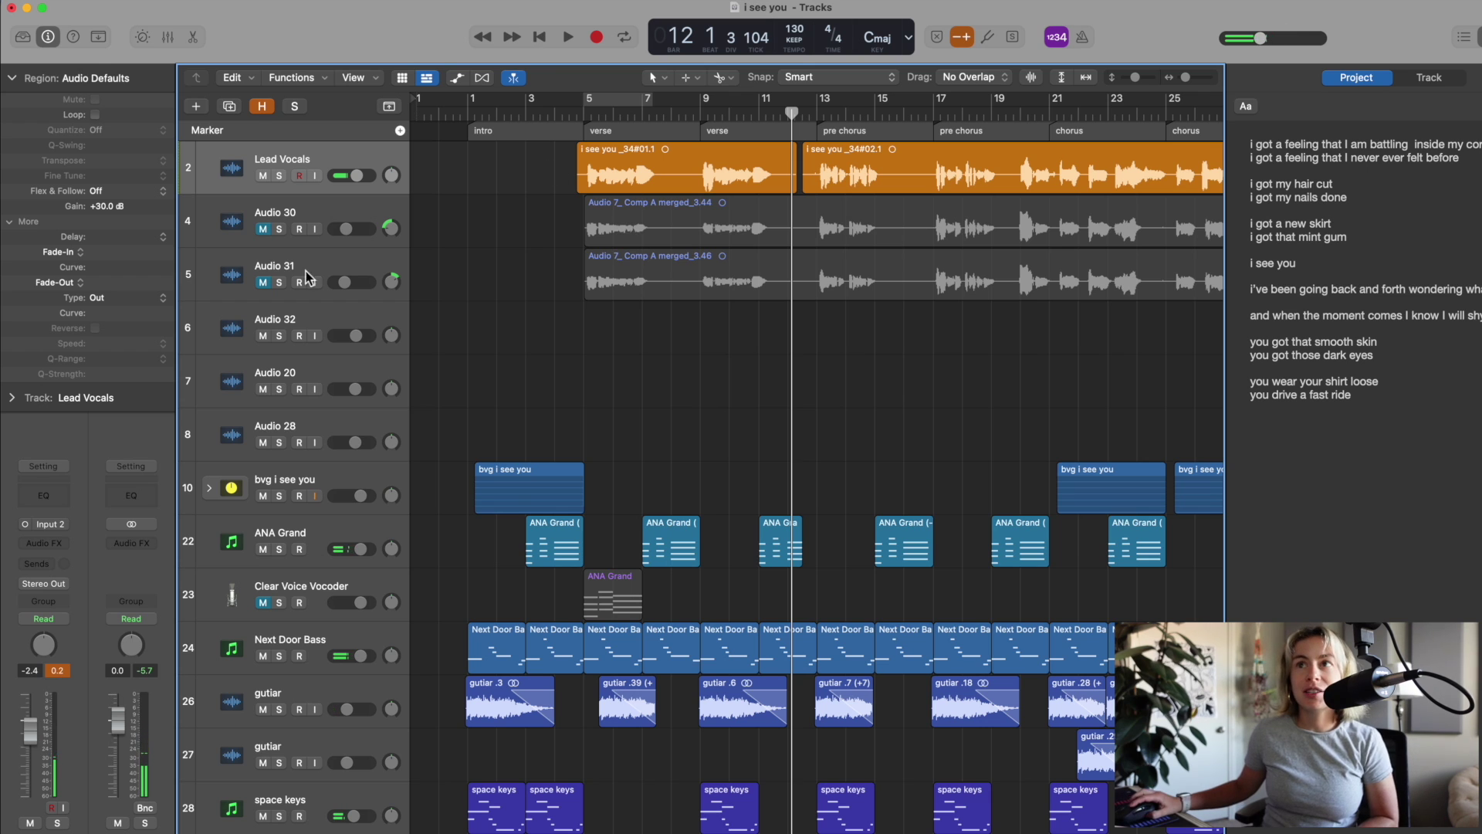
Solo the Lead Vocals track and play it alone from bar 5
left_click(280, 176)
double_click(581, 108)
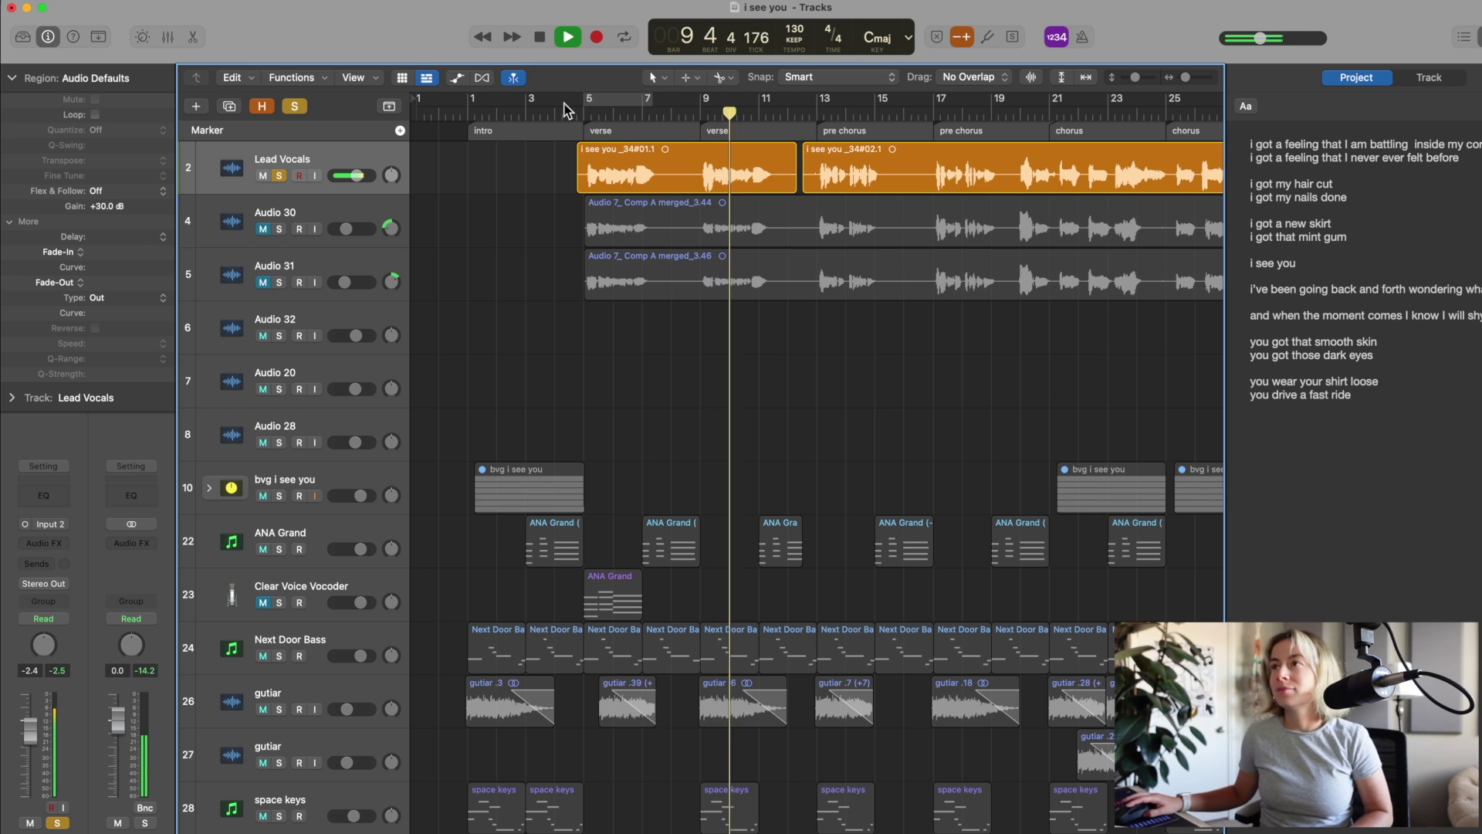
left_click(540, 37)
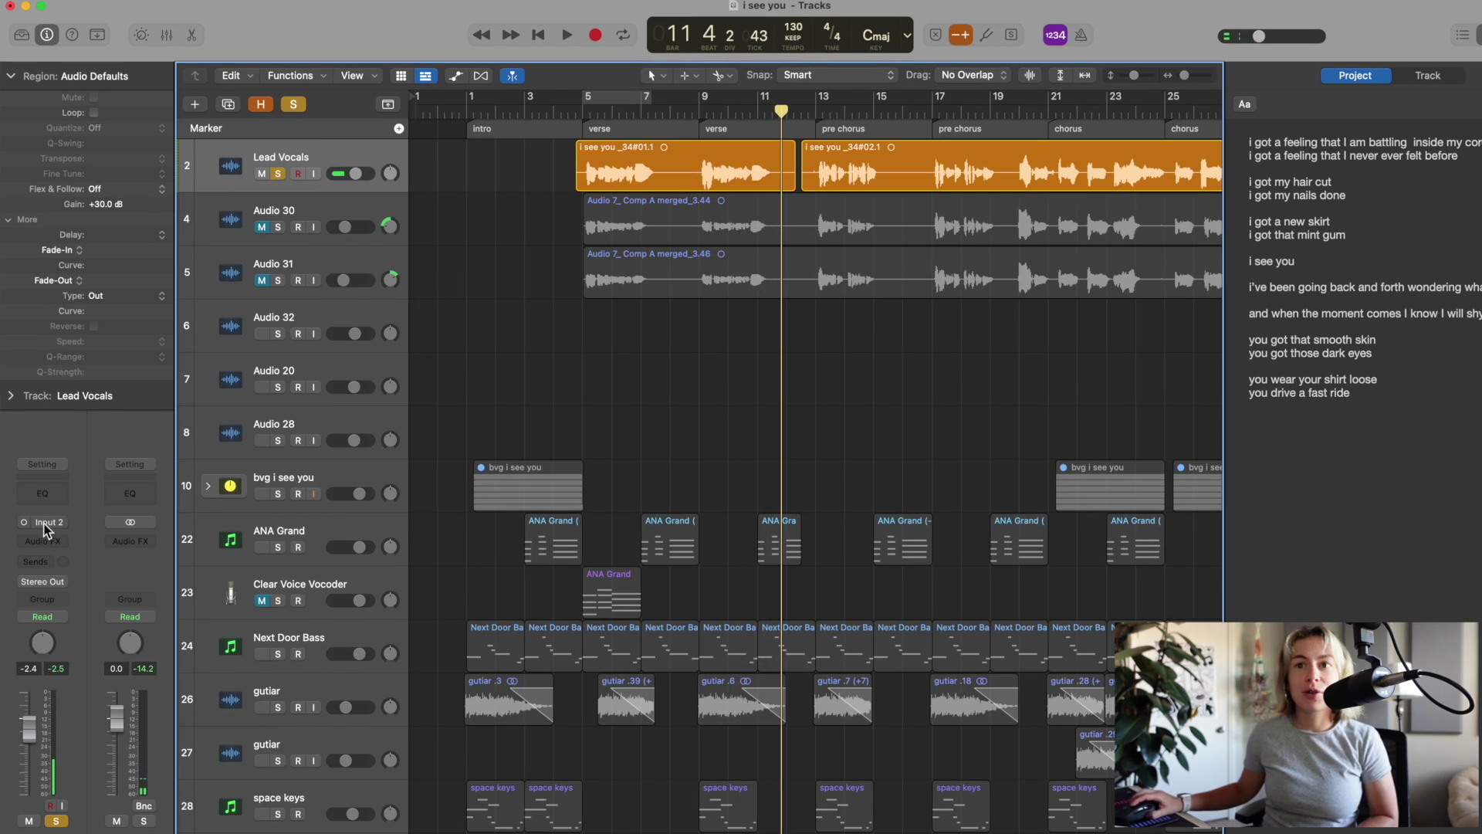
Insert Antares Auto-Tune Pro (ARA) Mono on Lead Vocals and show its Auto view
left_click(66, 550)
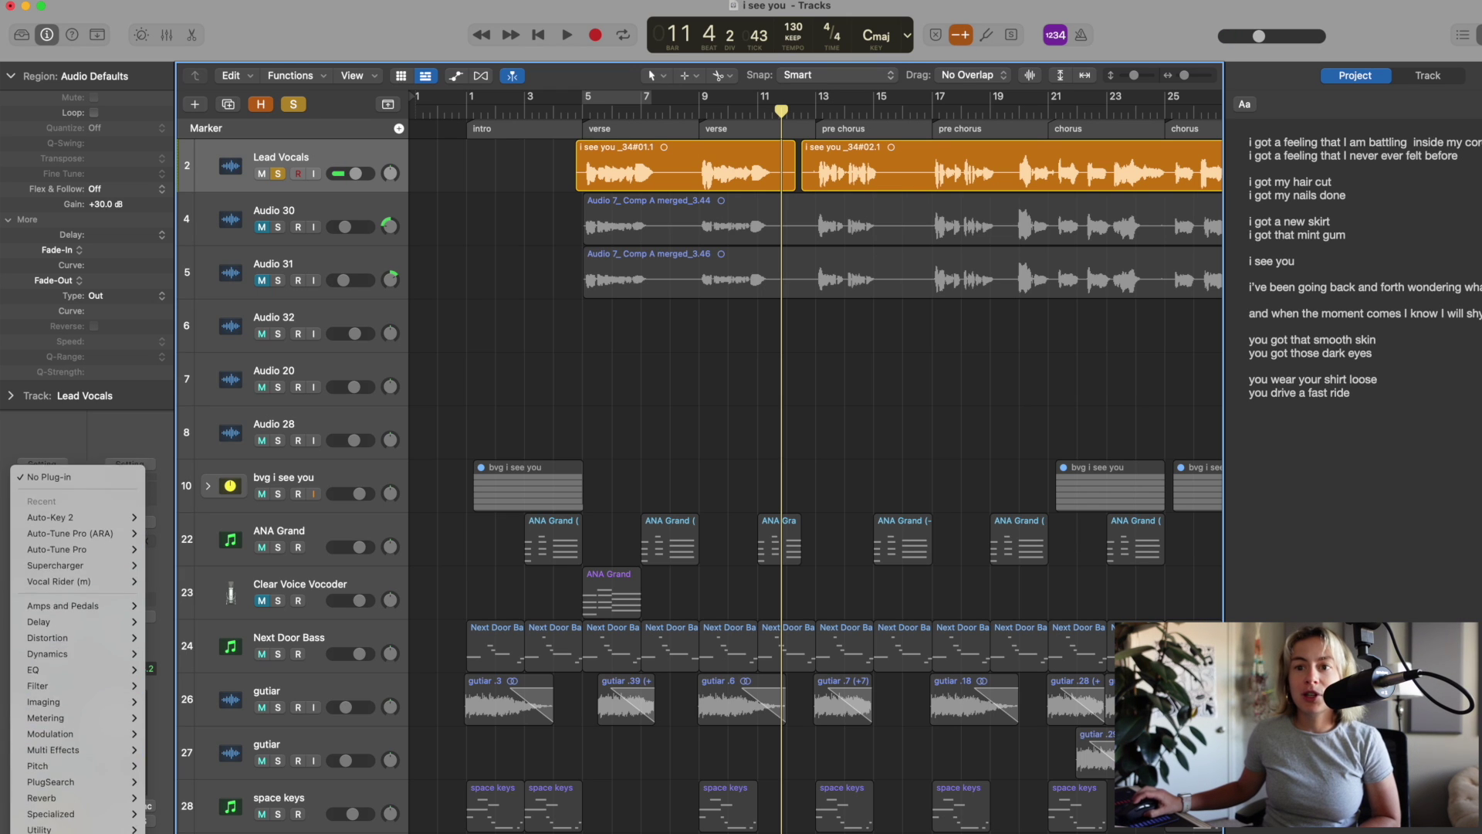
mouse_move(84, 825)
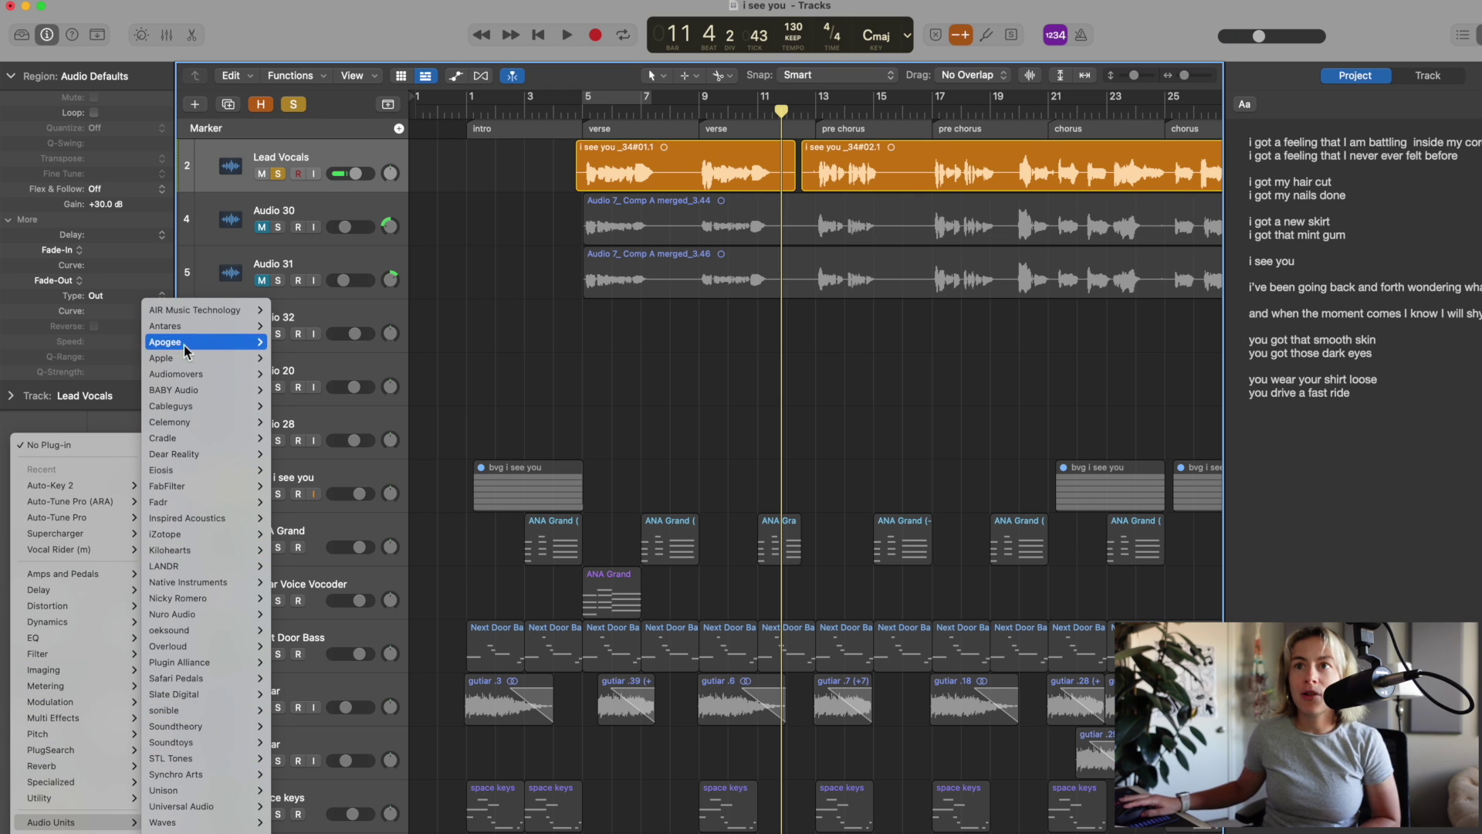
mouse_move(191, 334)
mouse_move(349, 411)
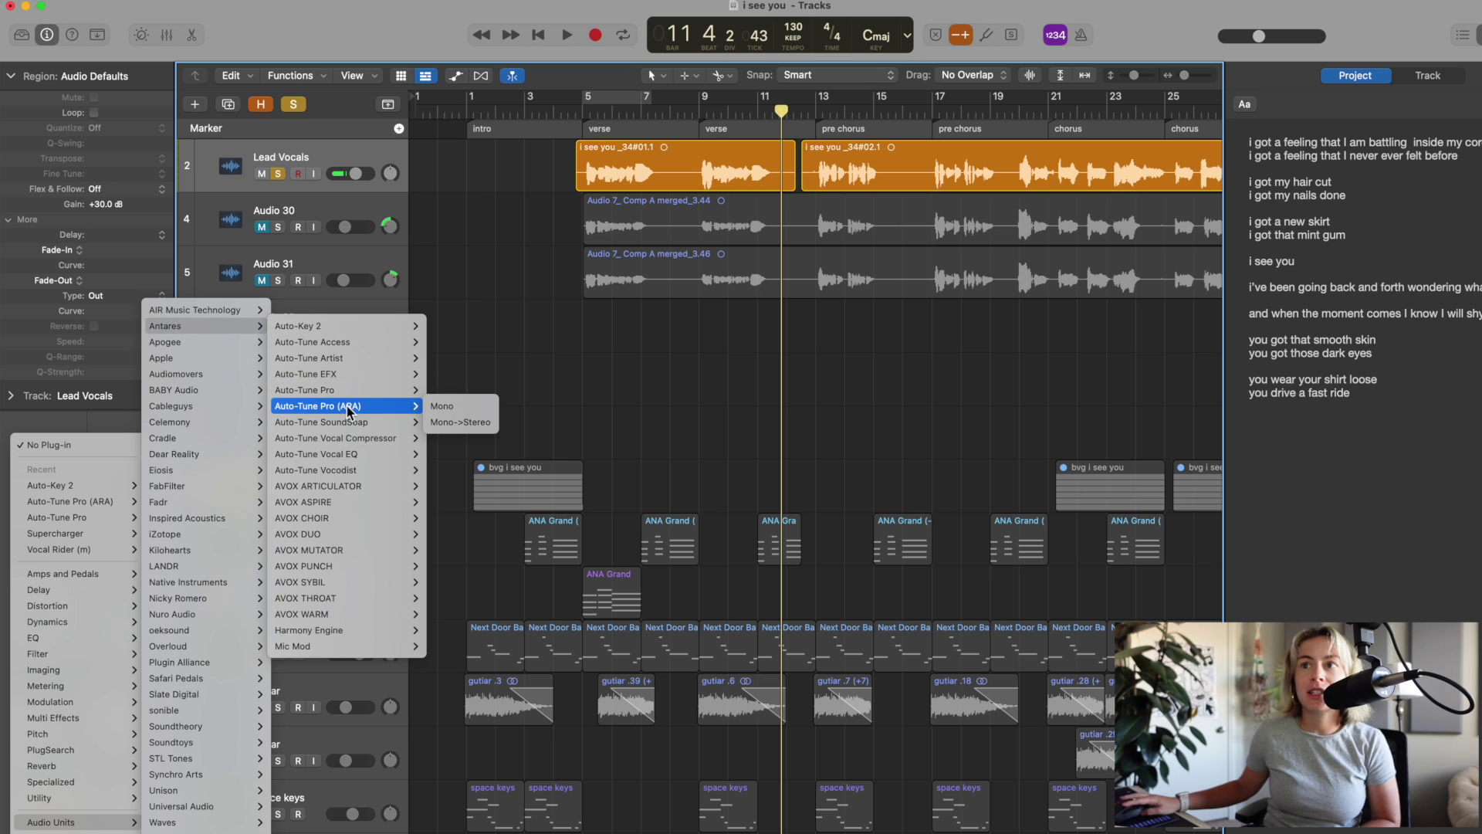
left_click(443, 406)
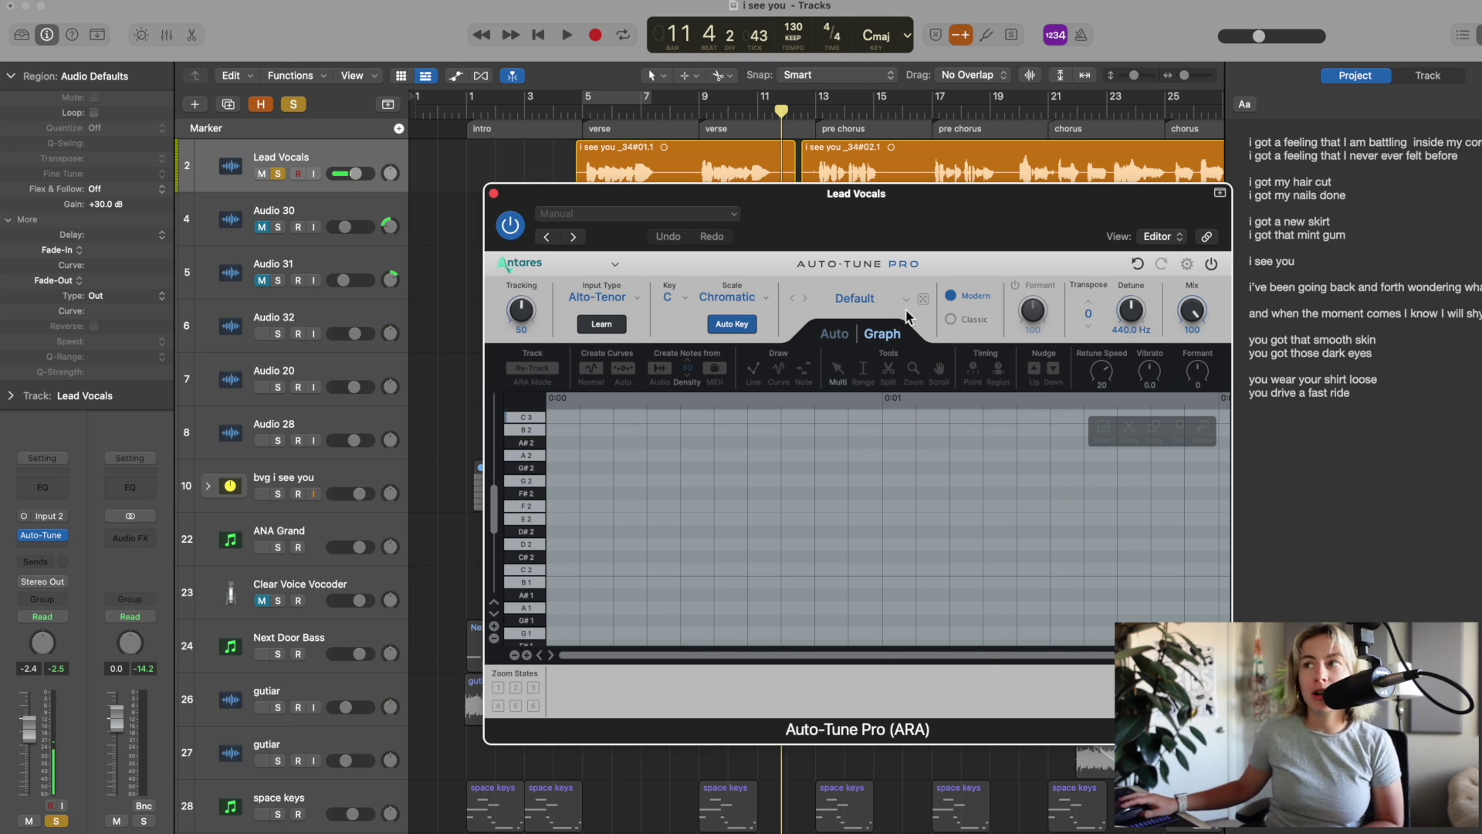
left_click(834, 334)
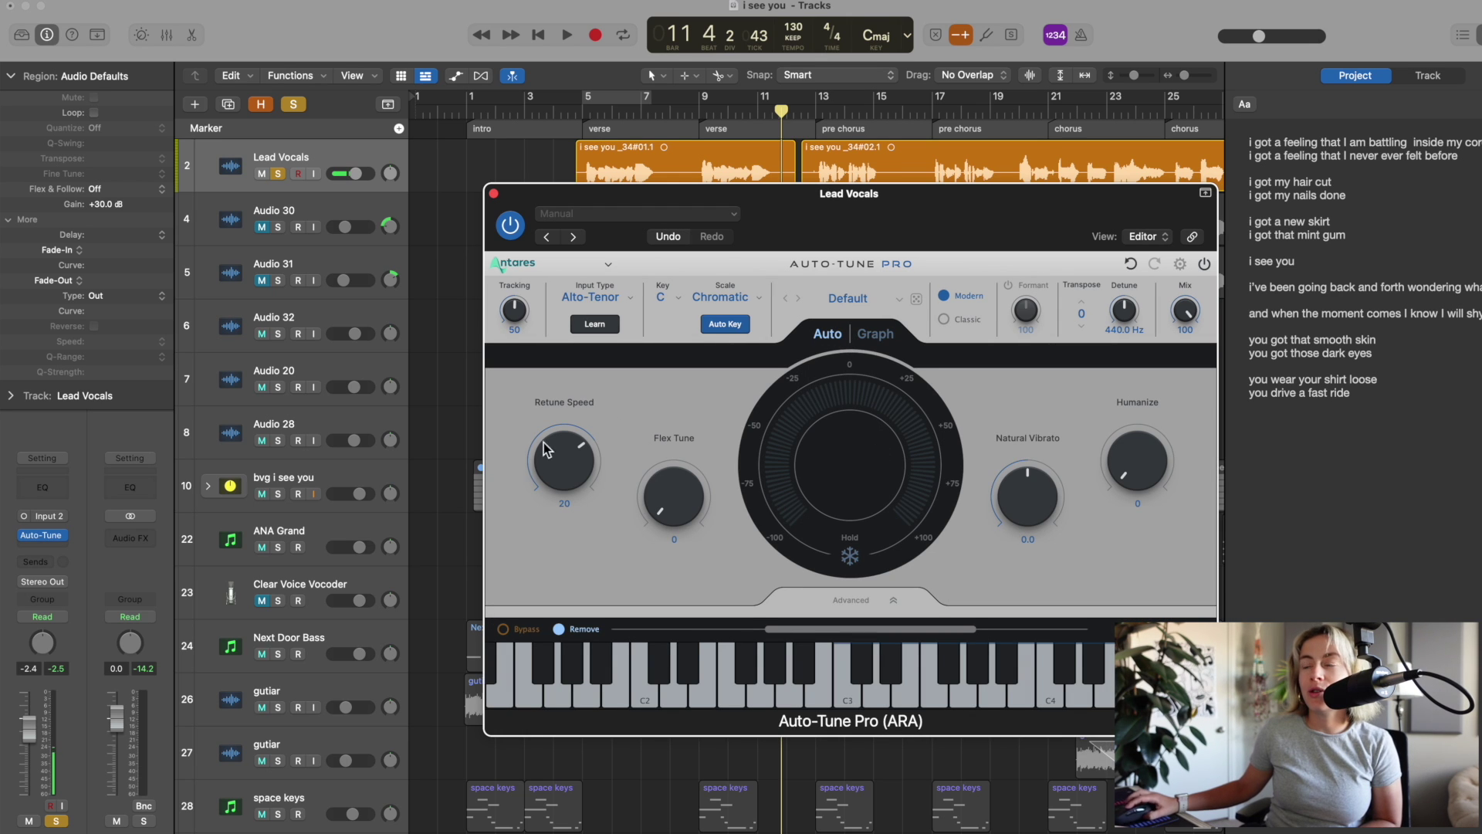
left_click_drag(950, 193, 828, 184)
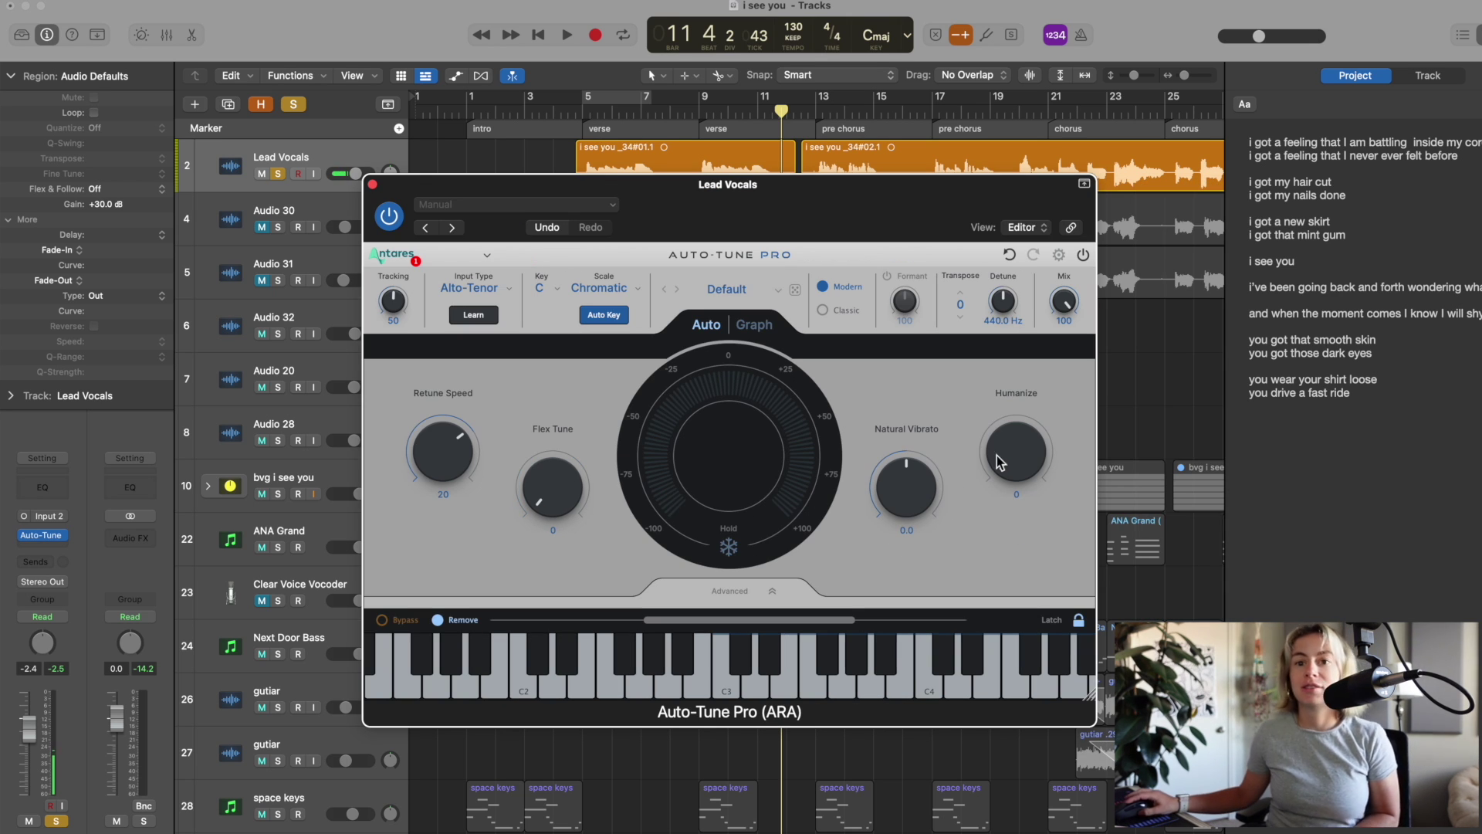
Turn Auto-Tune Pro's Retune Speed knob to 3 and Flex Tune to 18
mouse_move(434, 458)
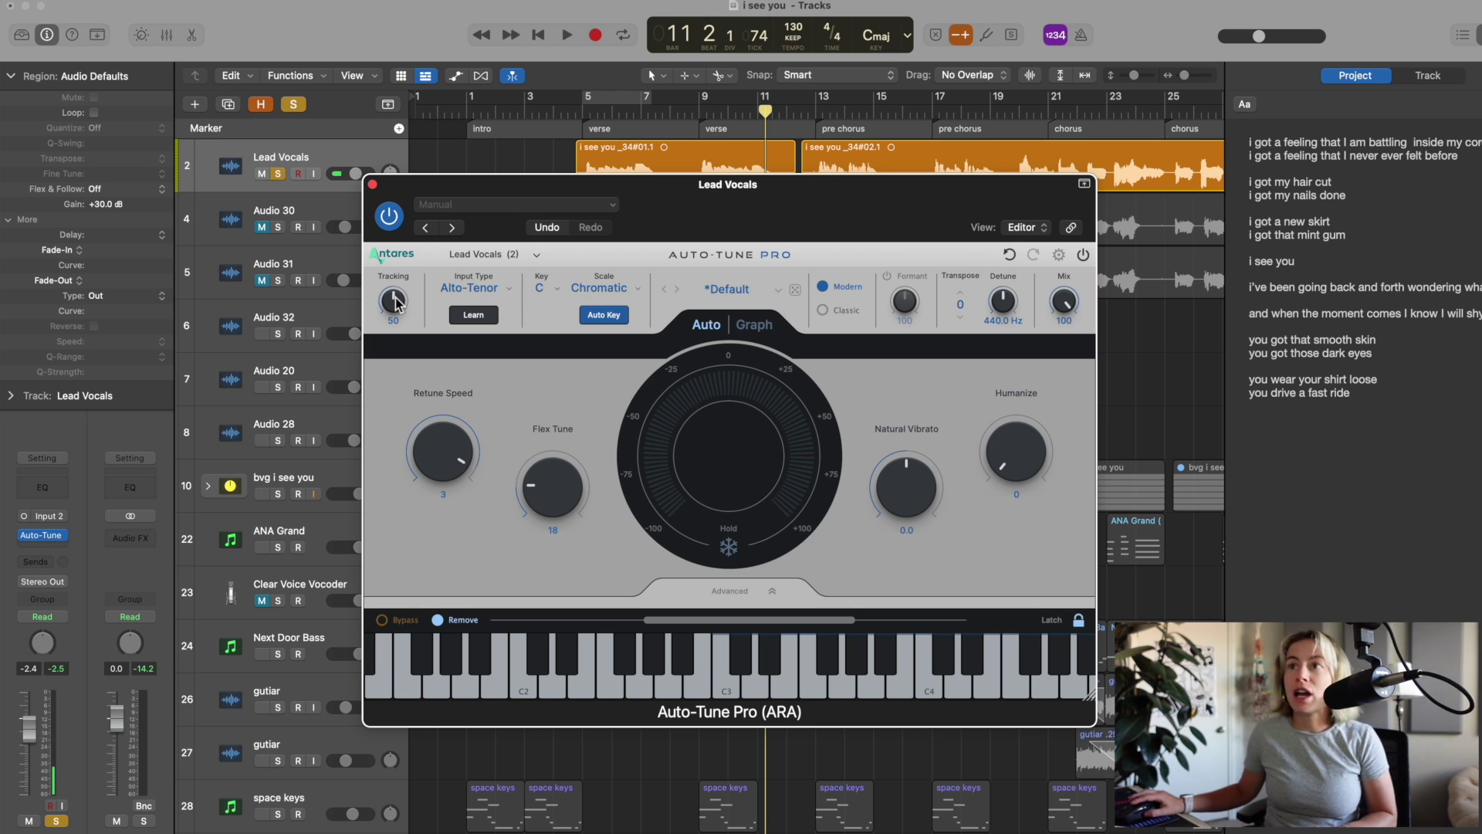
Keep Alto-Tenor as Input Type and run Learn so Auto-Tune analyses the vocal from bar 5
mouse_move(394, 301)
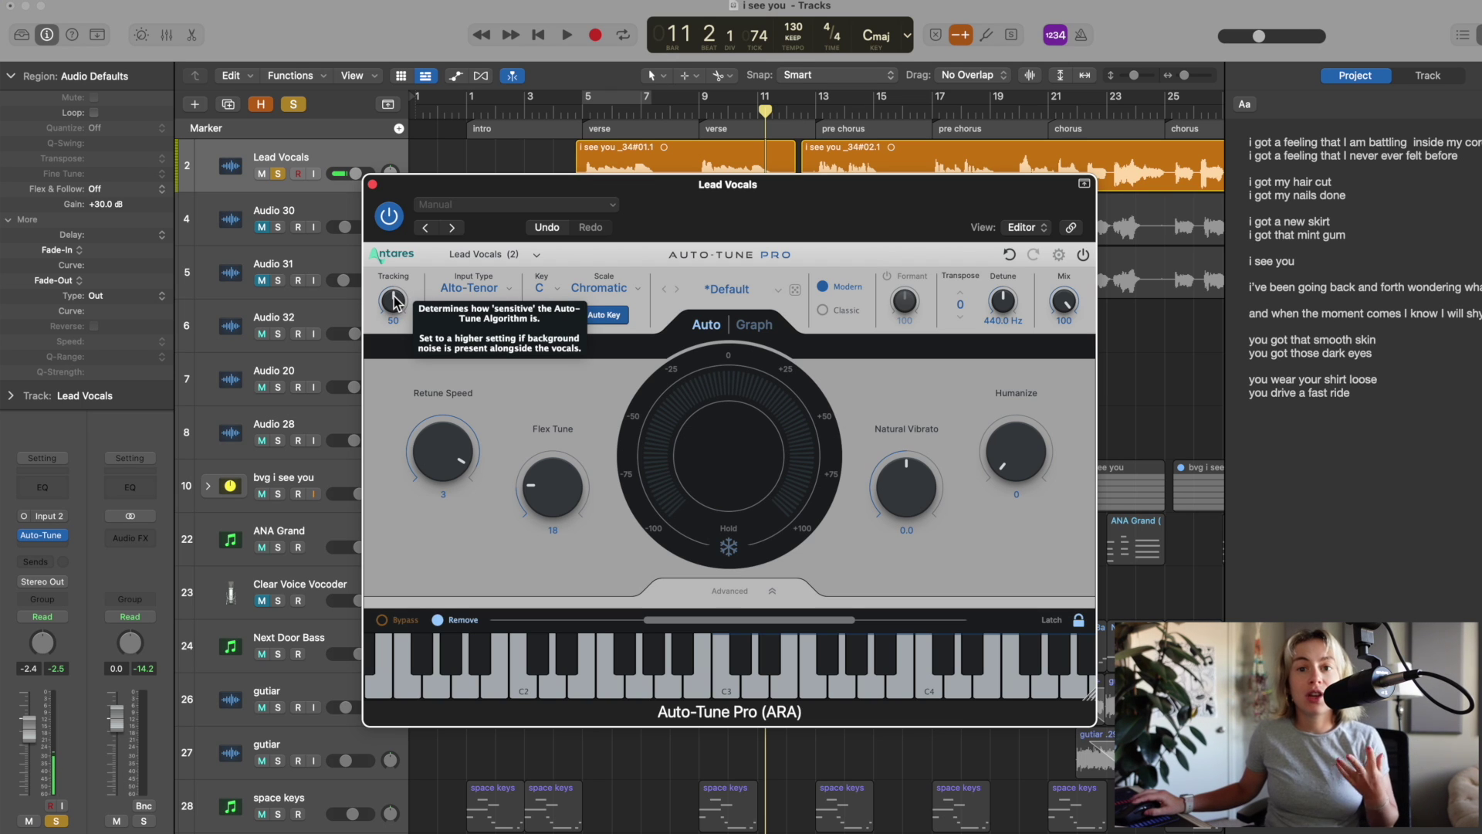
mouse_move(502, 292)
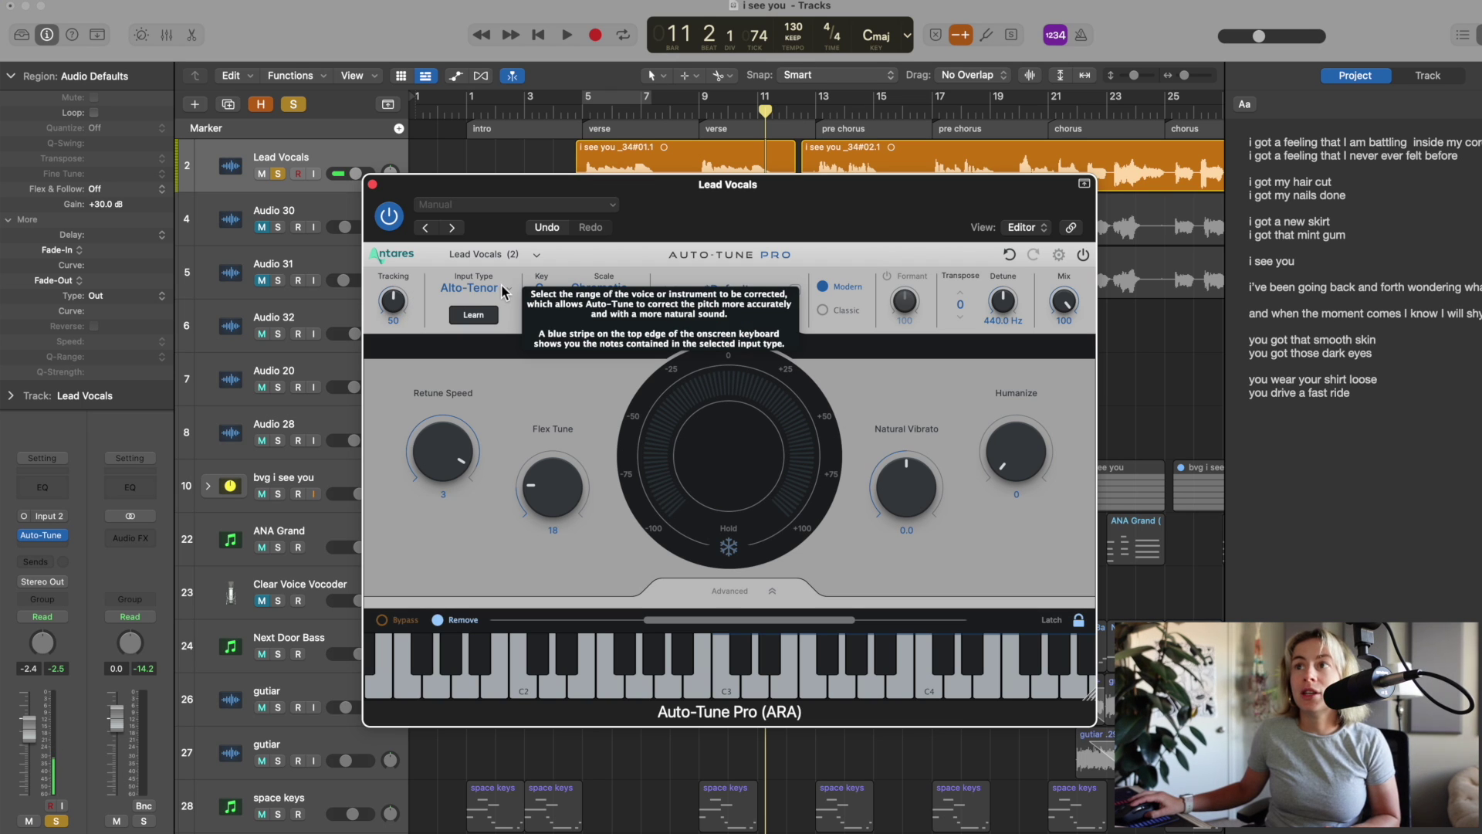
left_click(503, 292)
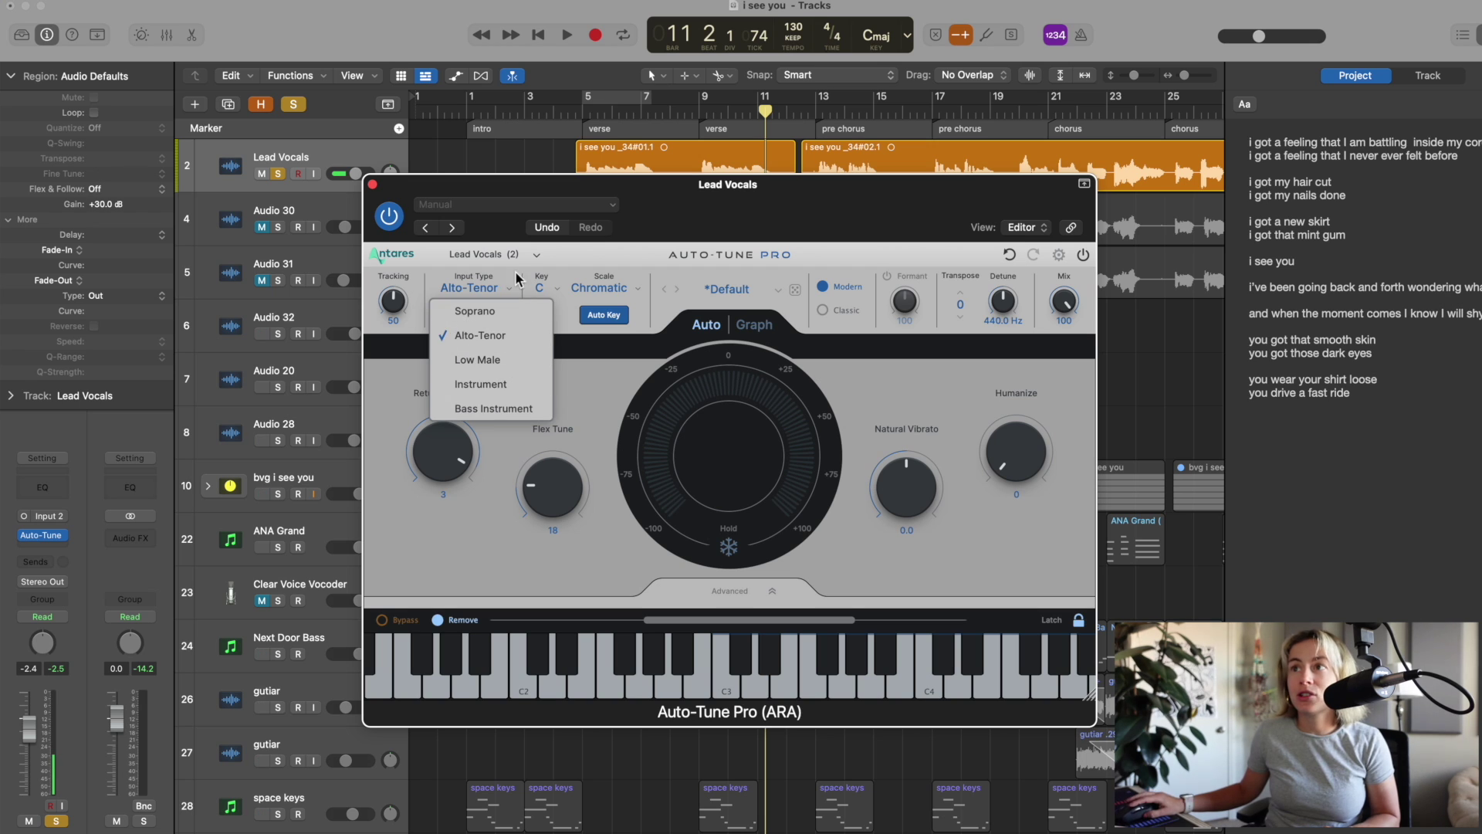
left_click(493, 326)
mouse_move(479, 319)
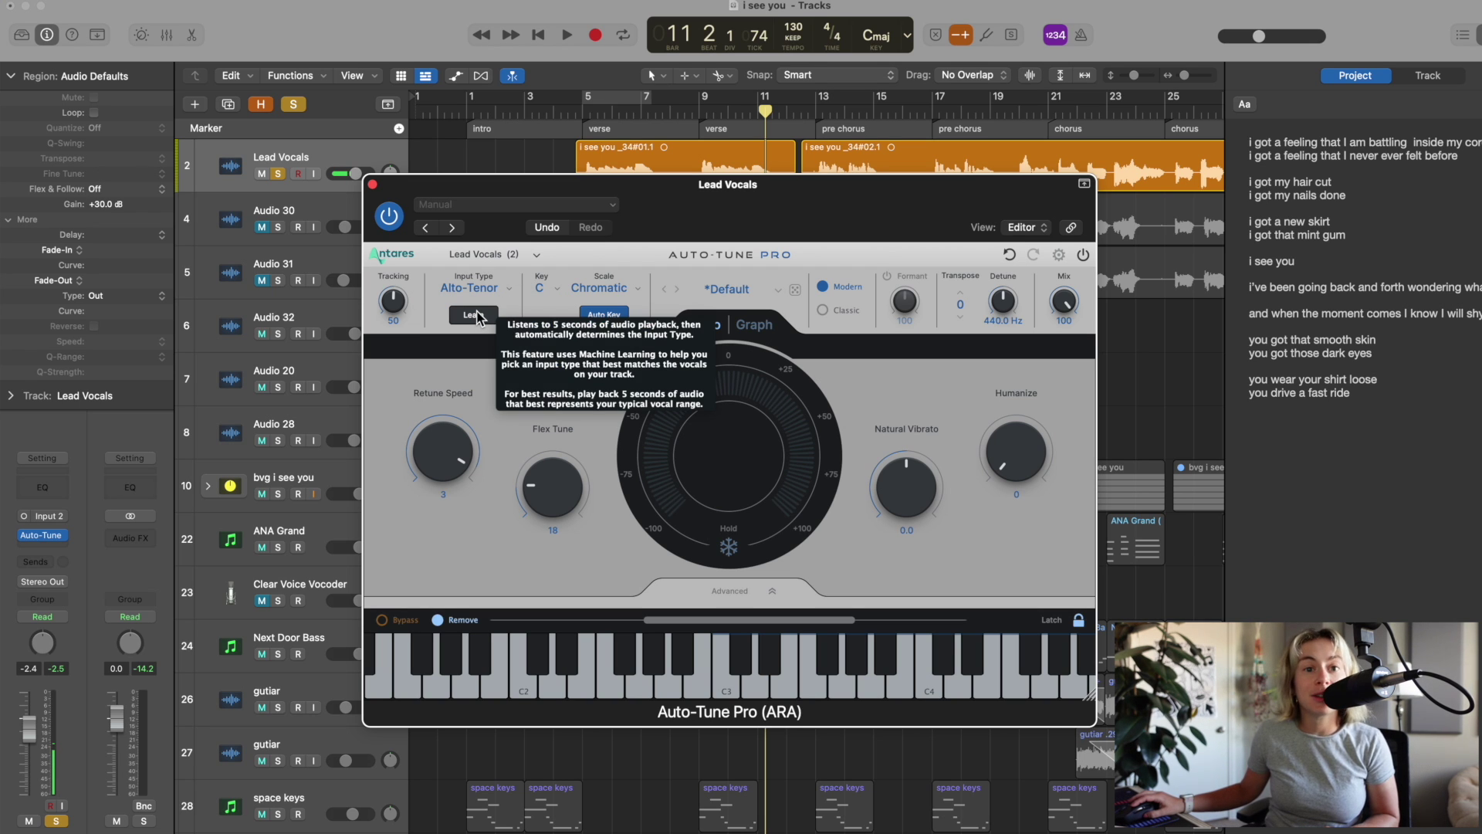
left_click(479, 317)
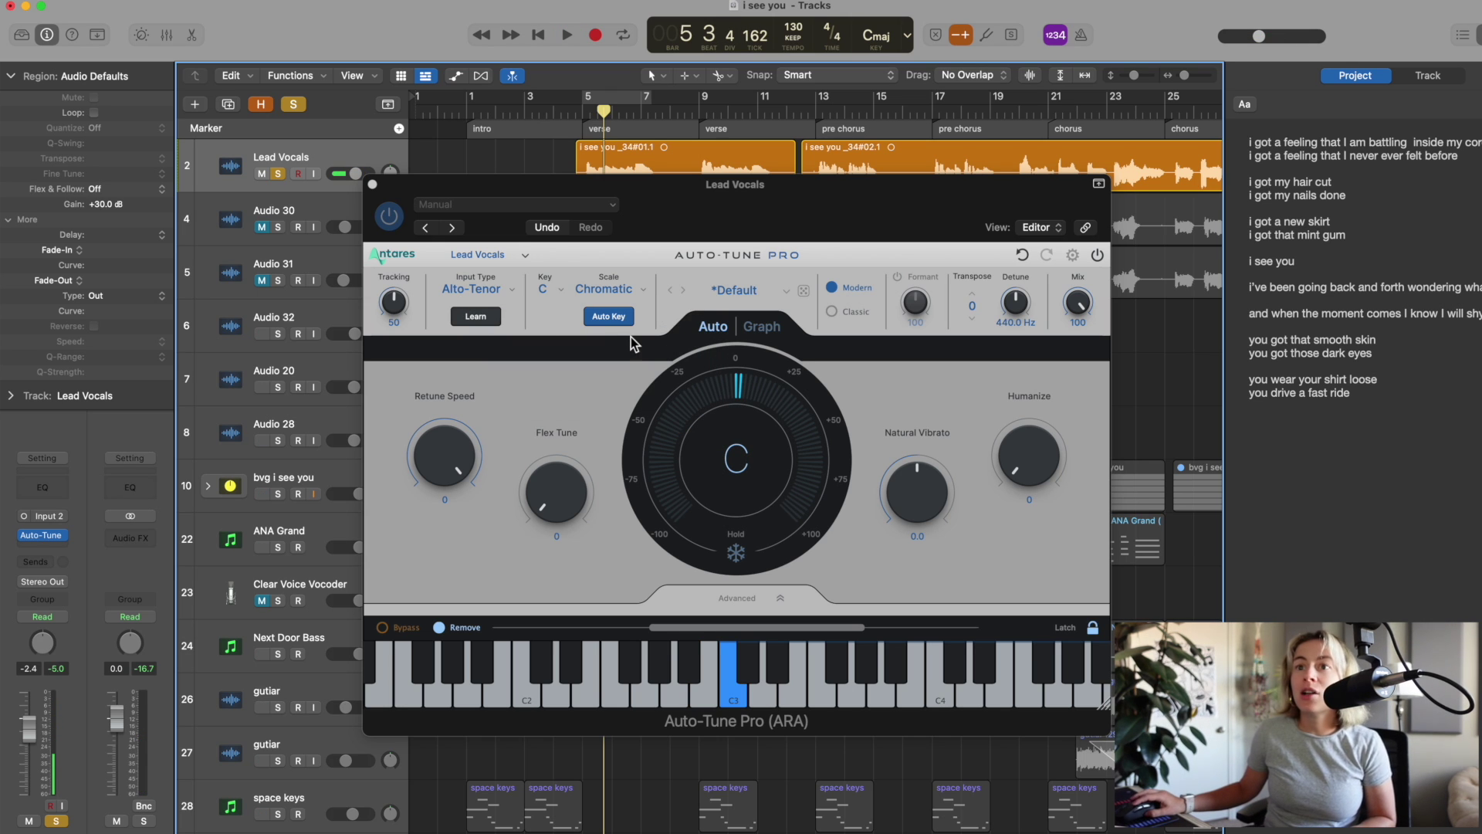
Insert the Auto-Key 2 plug-in on the Stereo Out channel
left_click(152, 538)
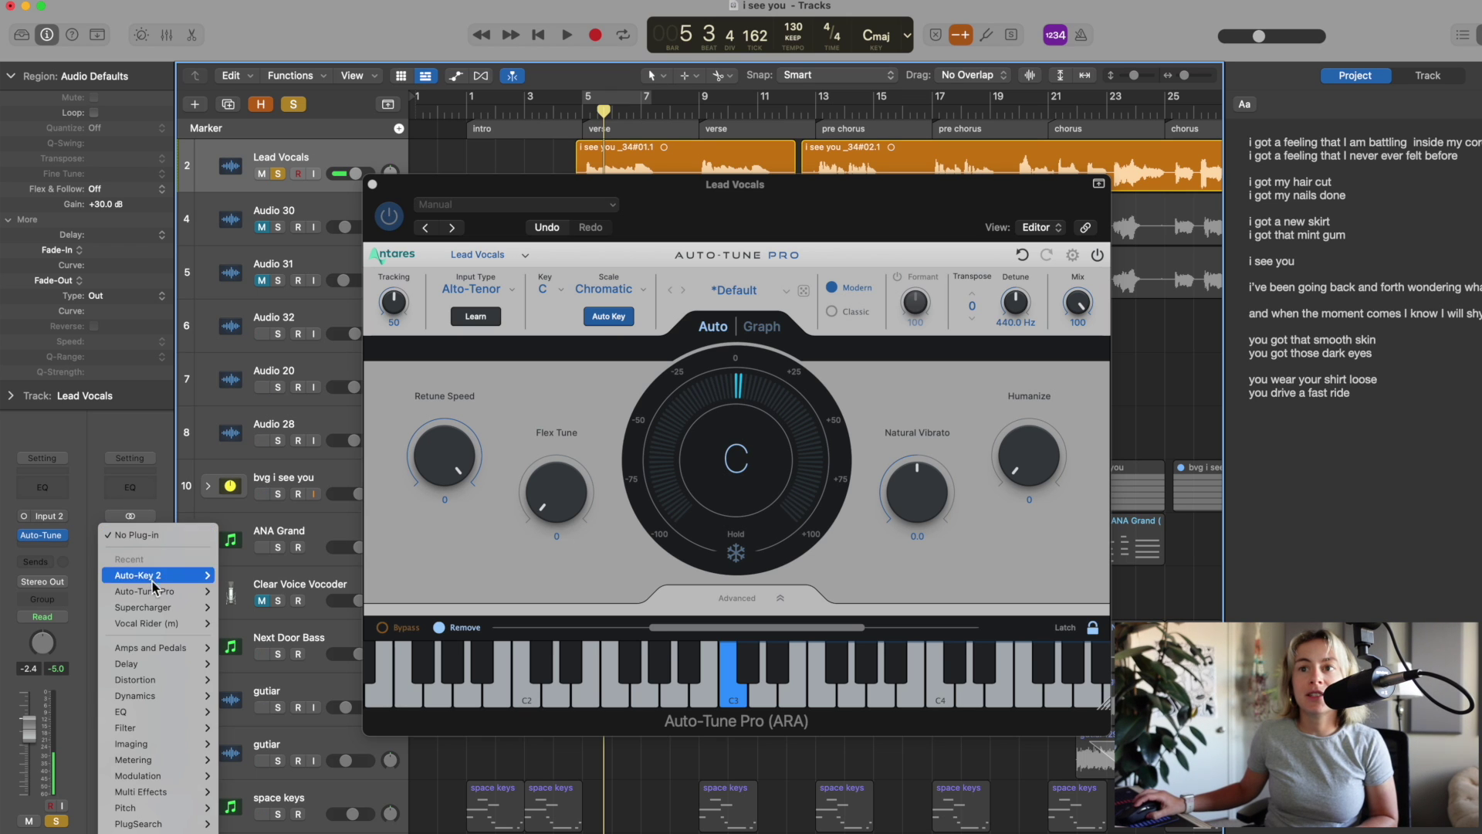
mouse_move(158, 576)
left_click(239, 575)
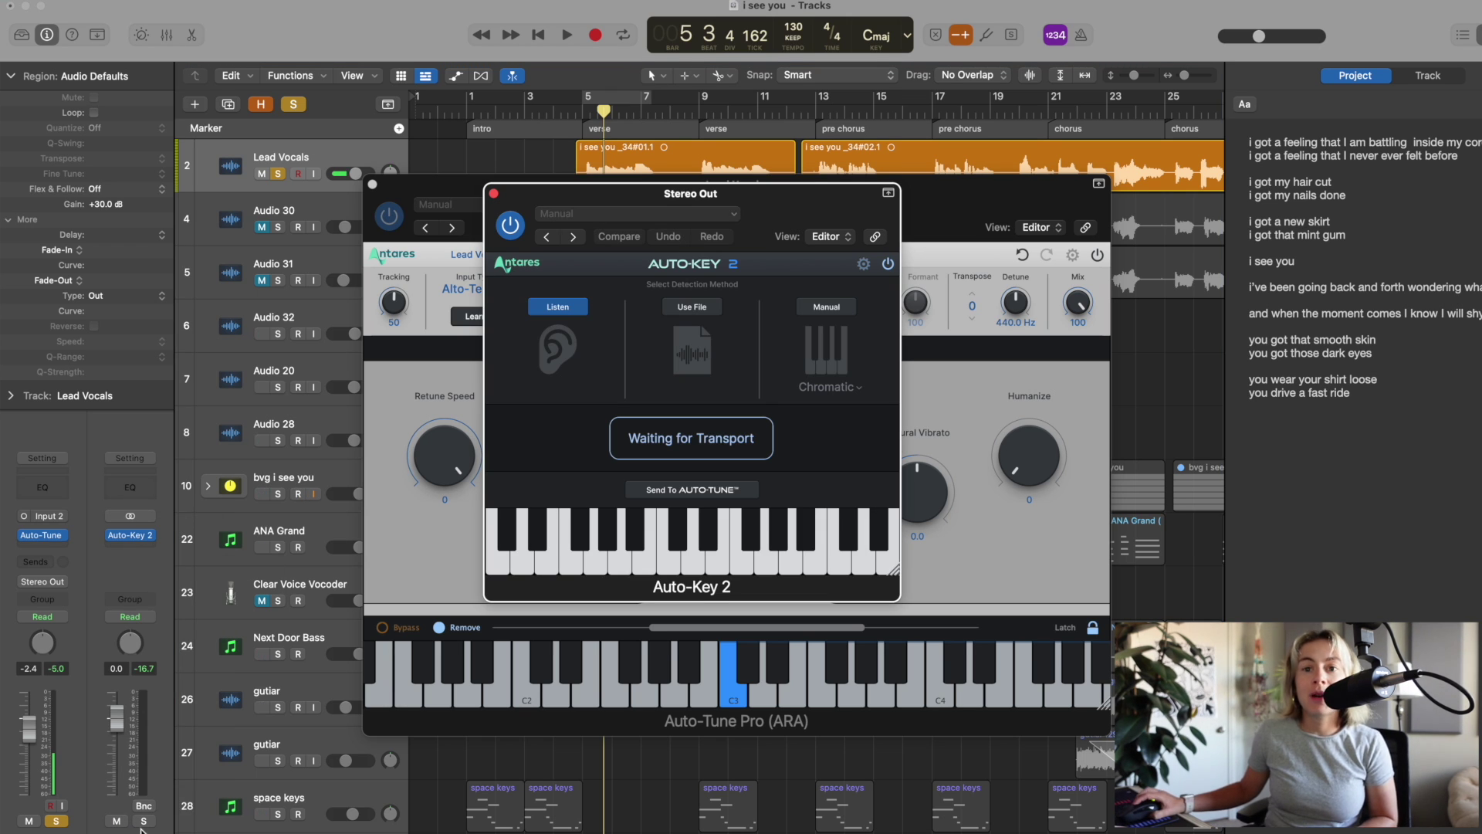
Unsolo Lead Vocals and play the song so Auto-Key detects C Major at A=439 Hz
left_click(278, 174)
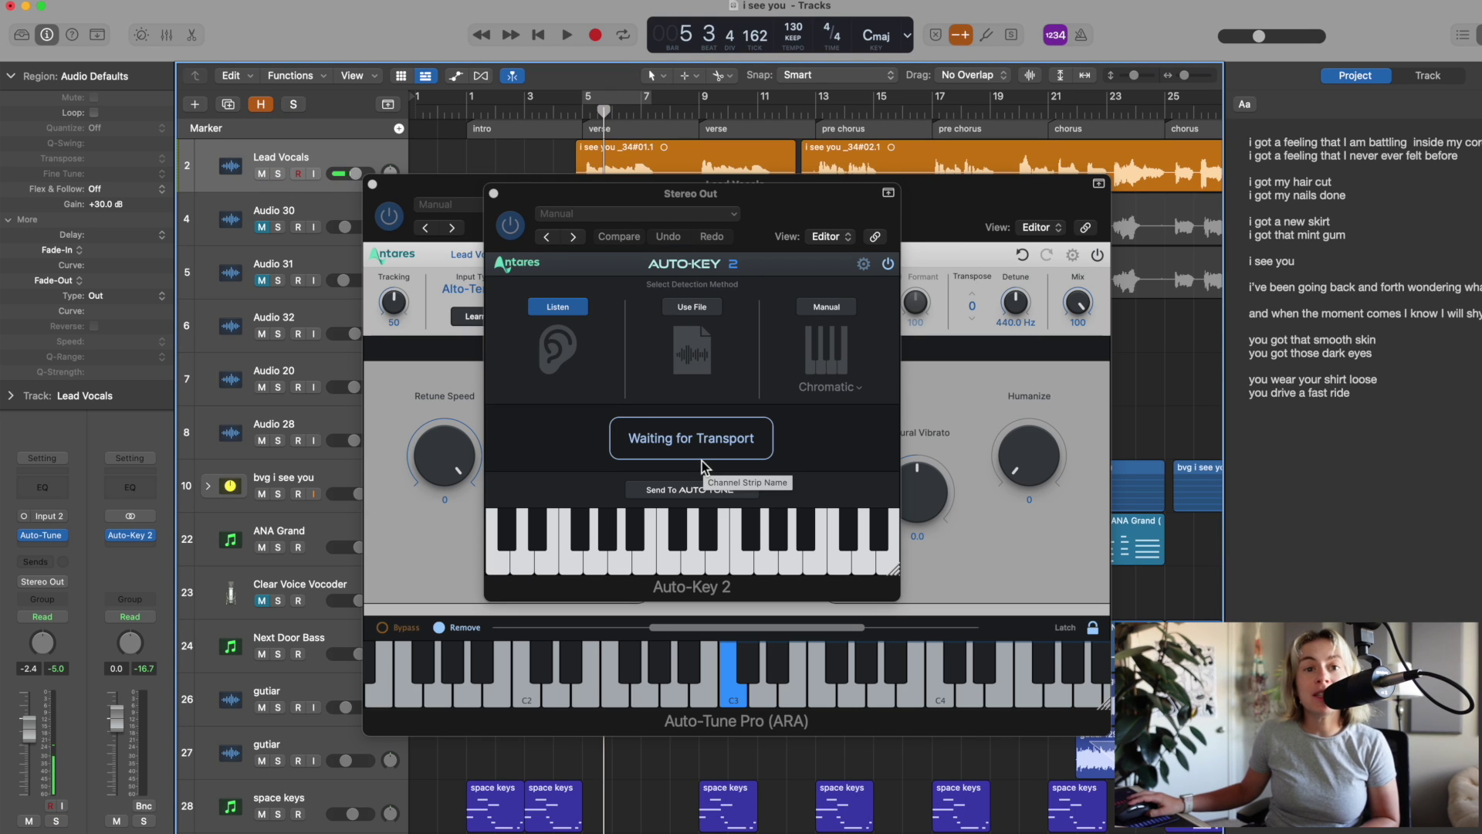
key("space")
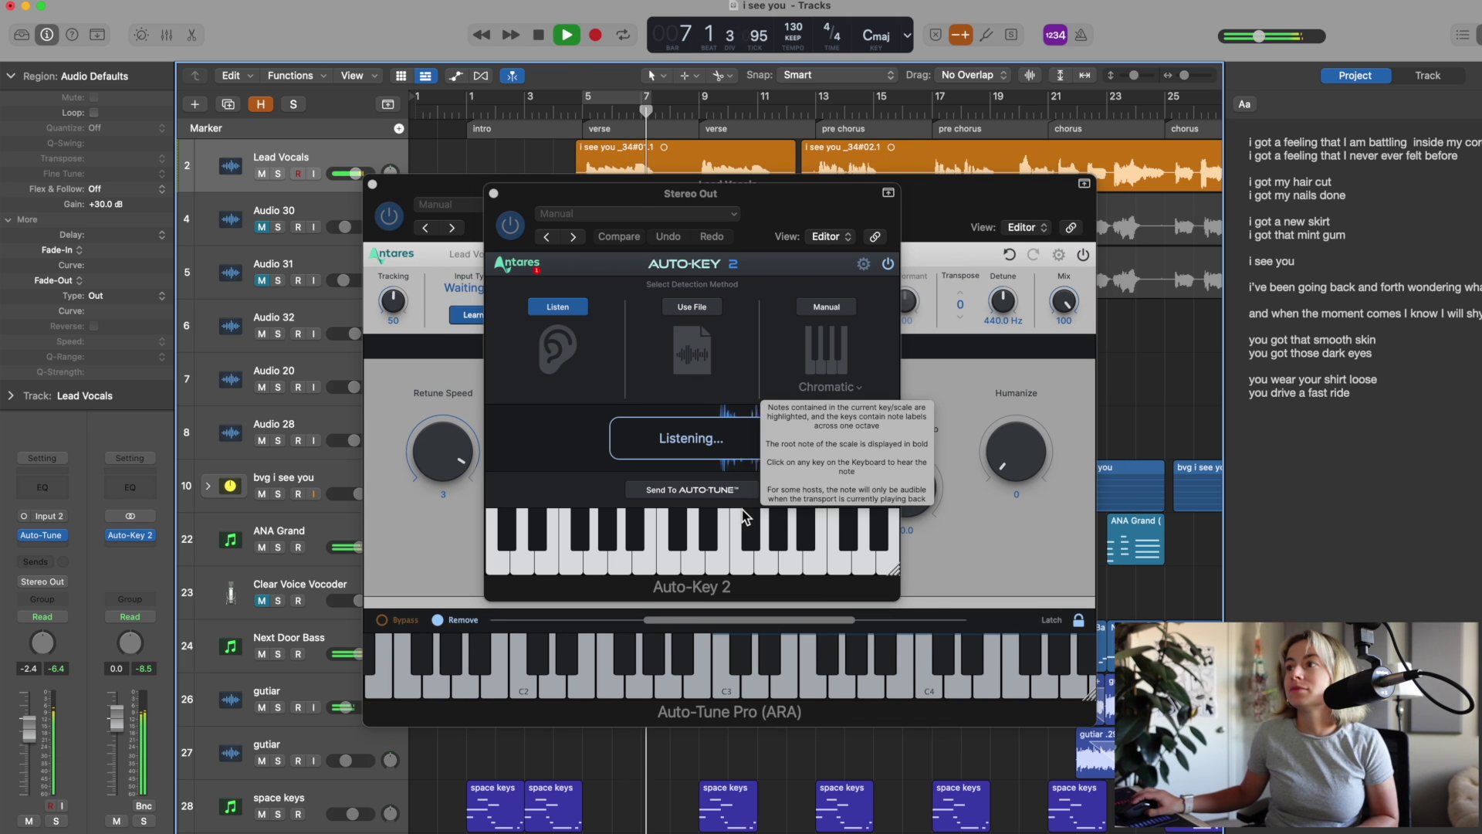
left_click(540, 36)
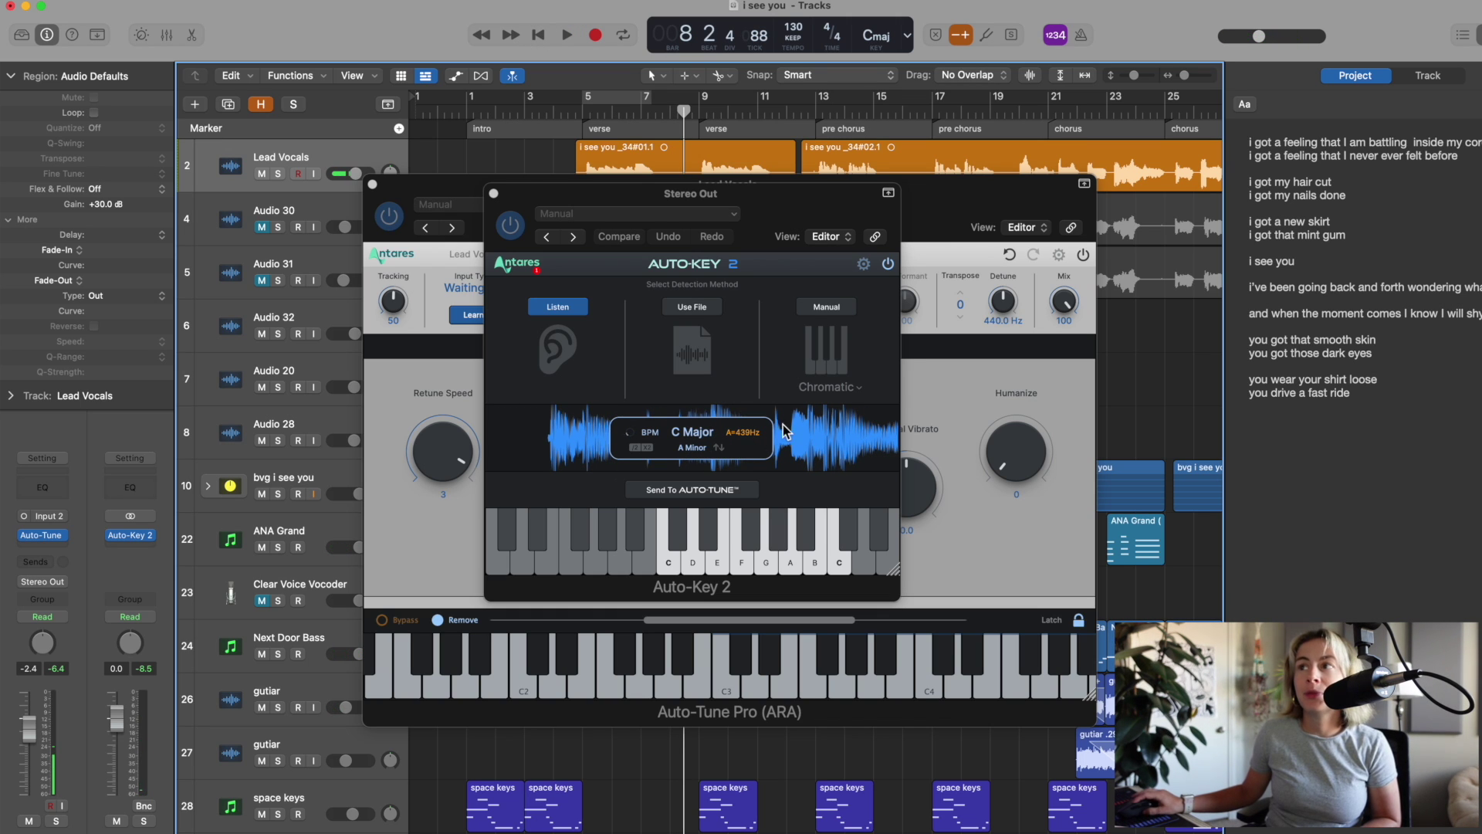
key("super+w")
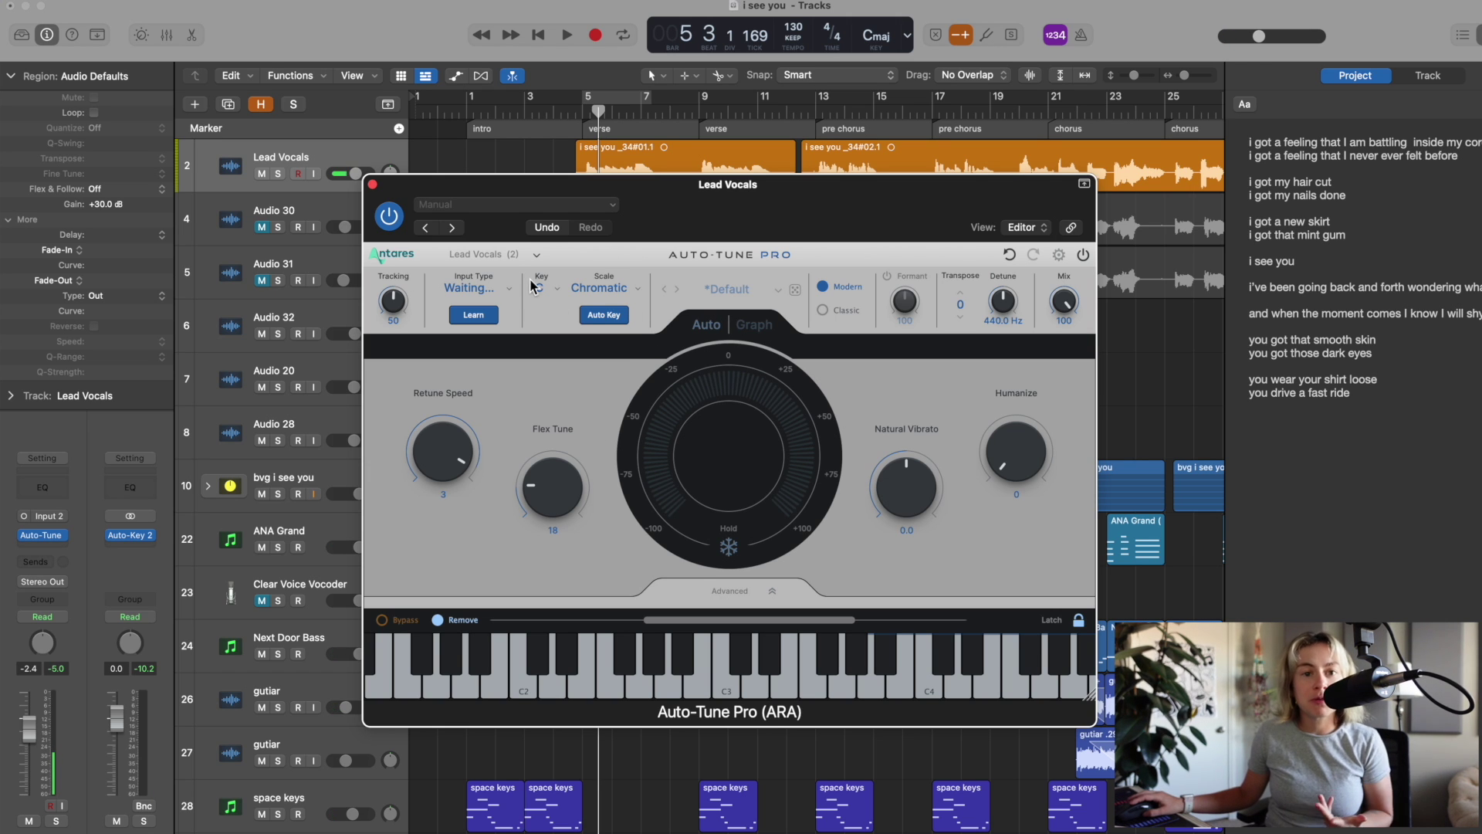
left_click(784, 297)
During playback, audition random Auto-Tune presets such as Relaxed until RnB Writer loads
mouse_move(799, 611)
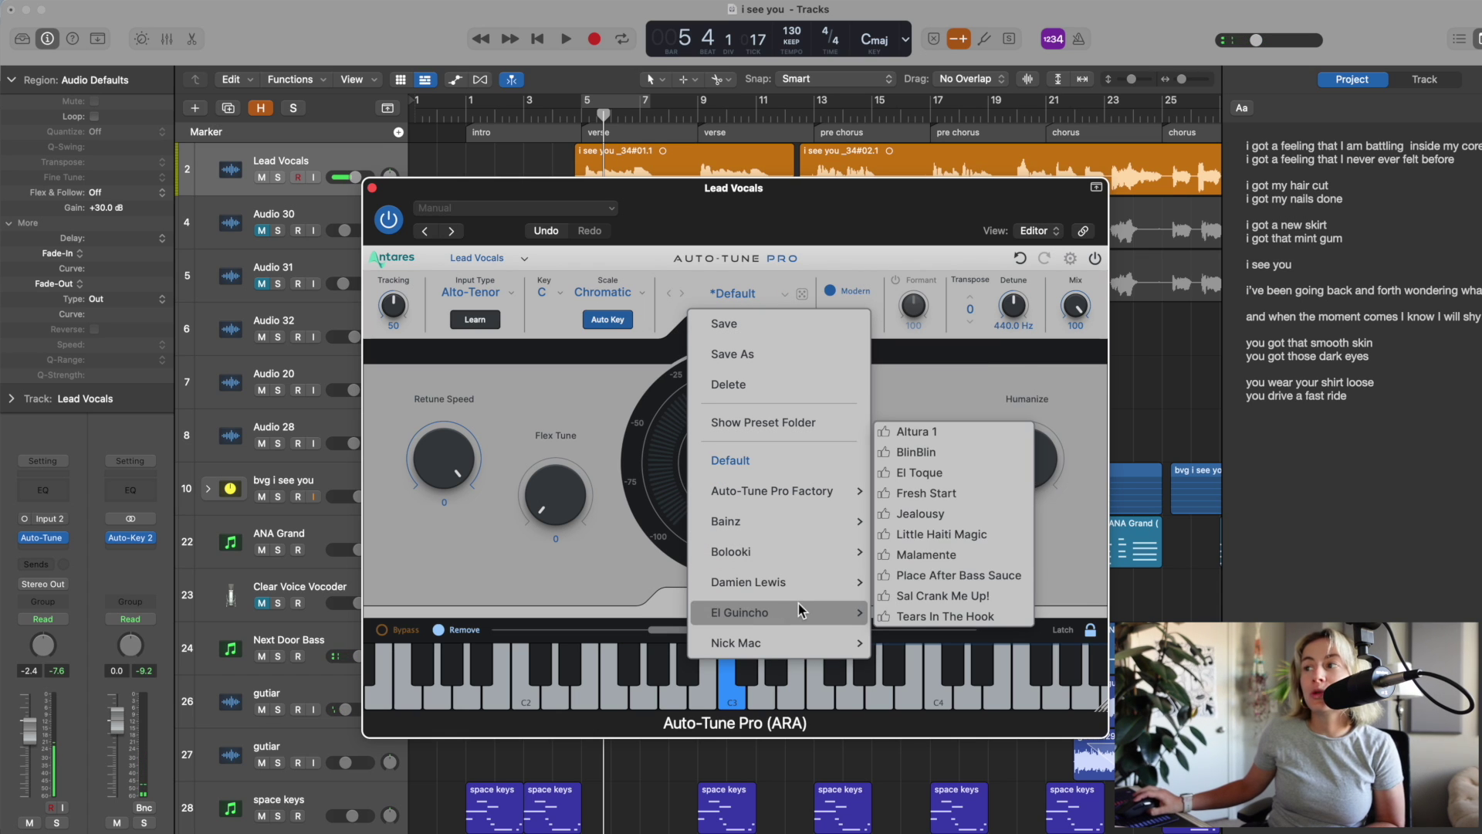
mouse_move(803, 584)
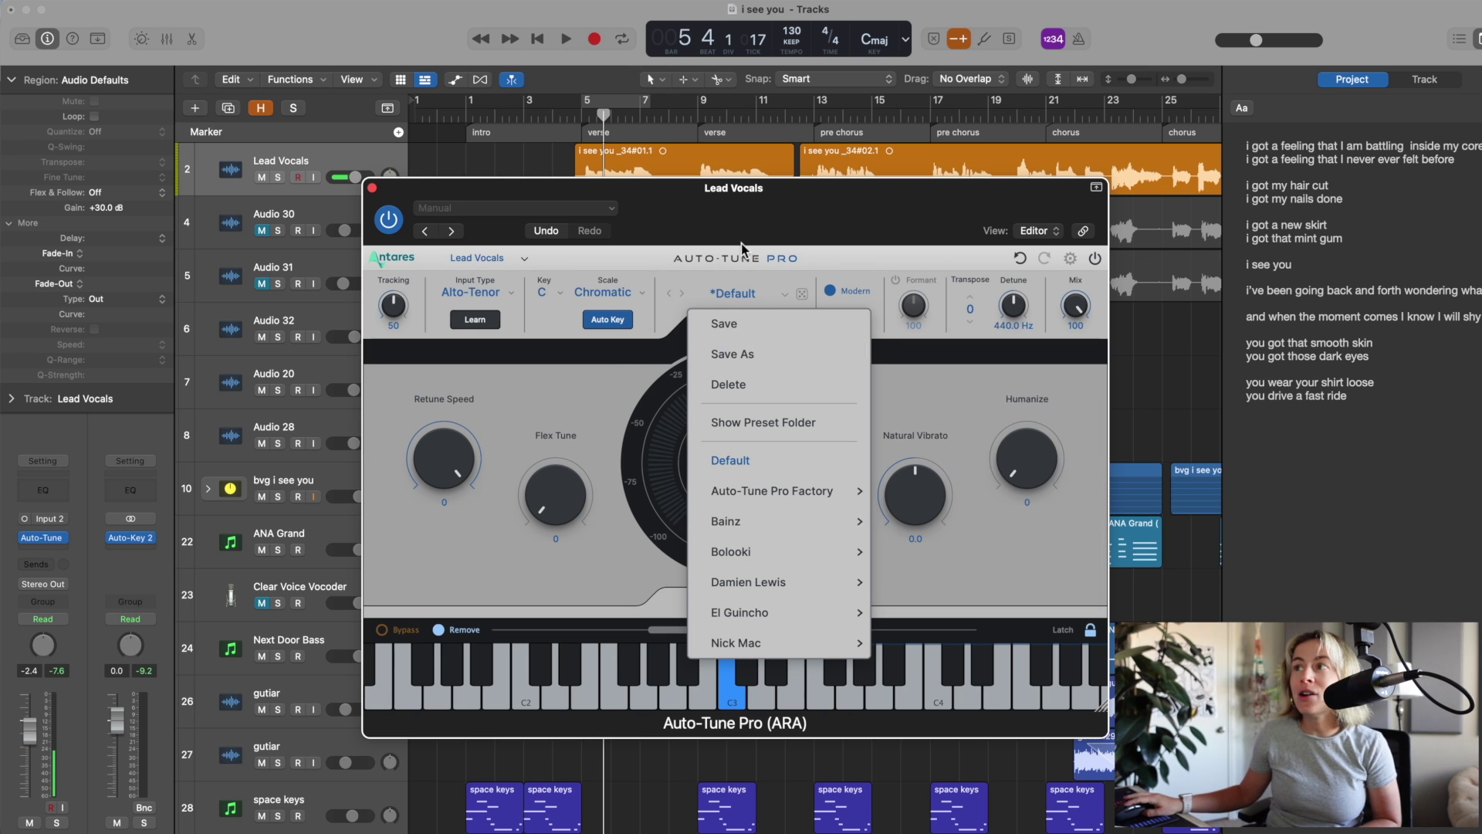
left_click(799, 302)
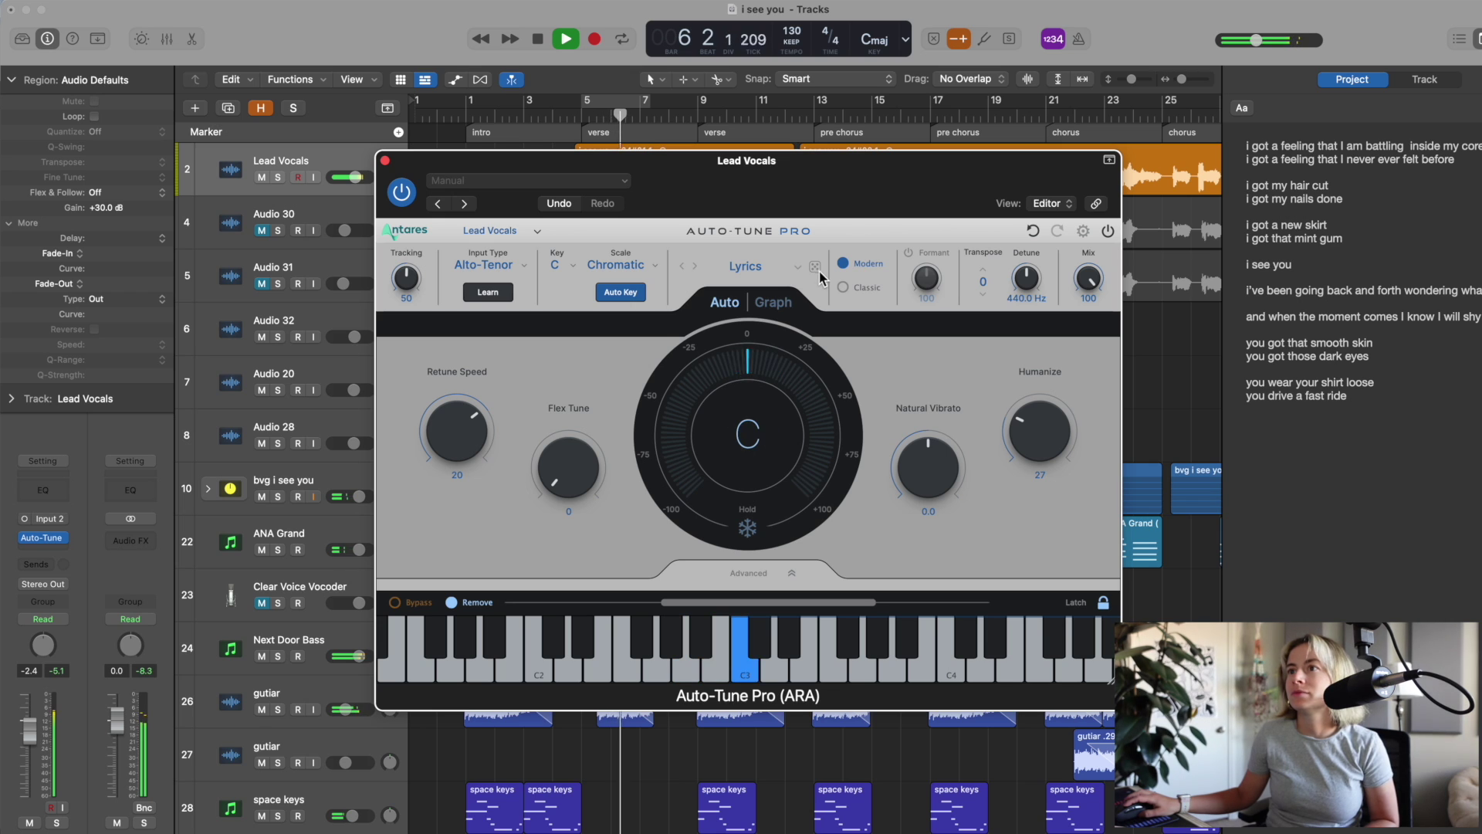
left_click(819, 271)
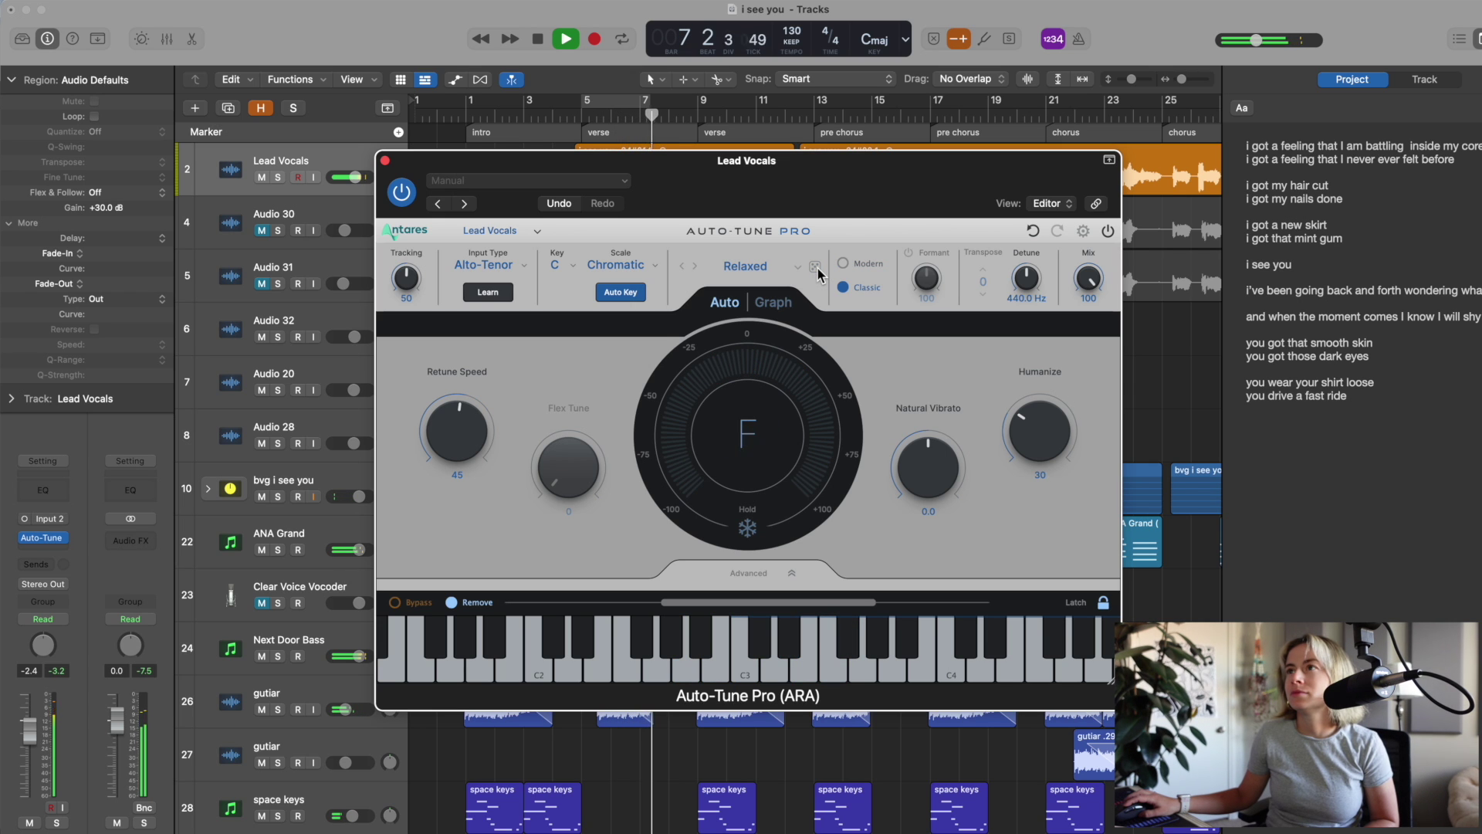
left_click(818, 272)
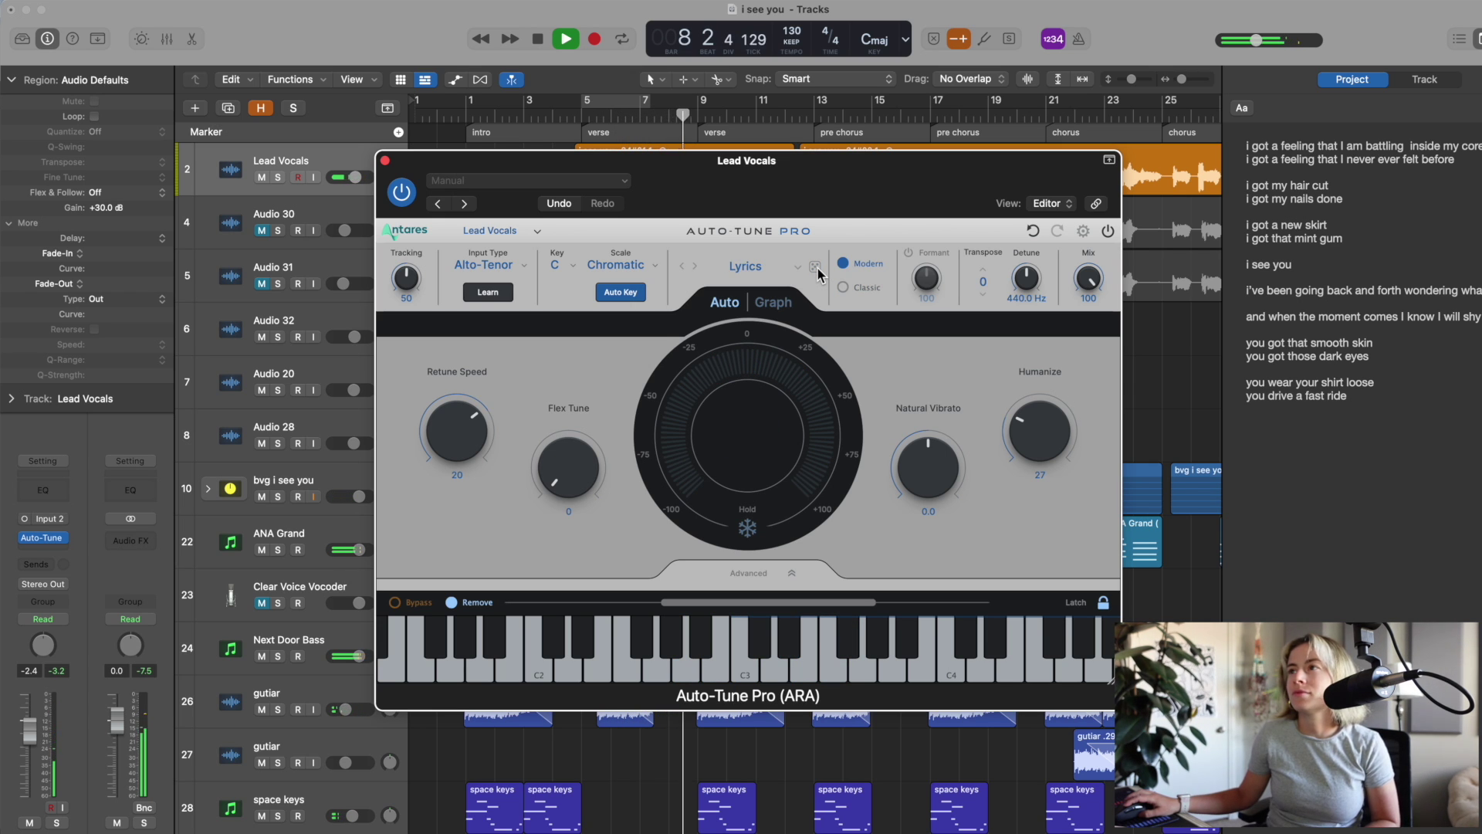
left_click(818, 272)
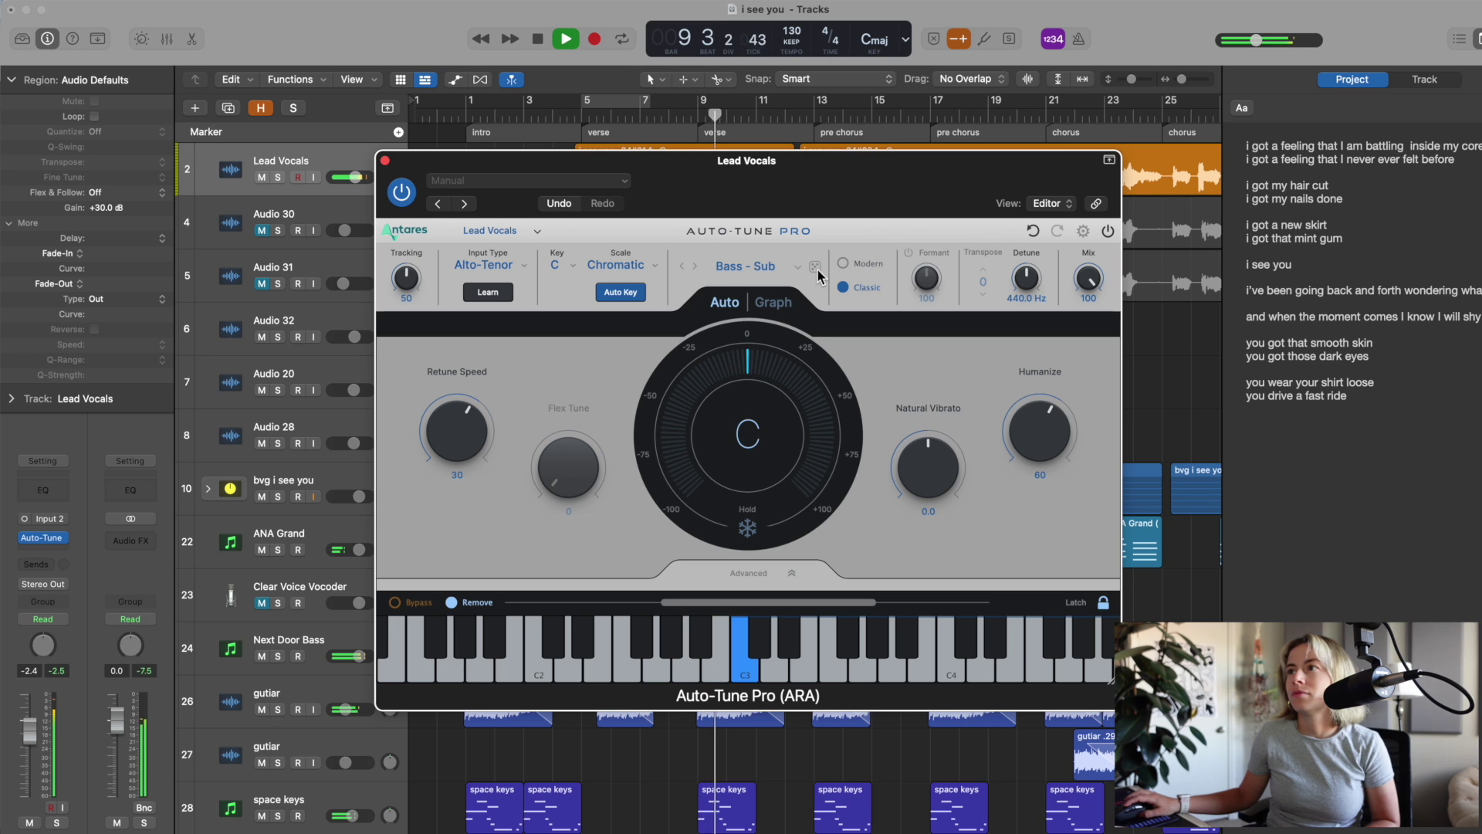
left_click(816, 268)
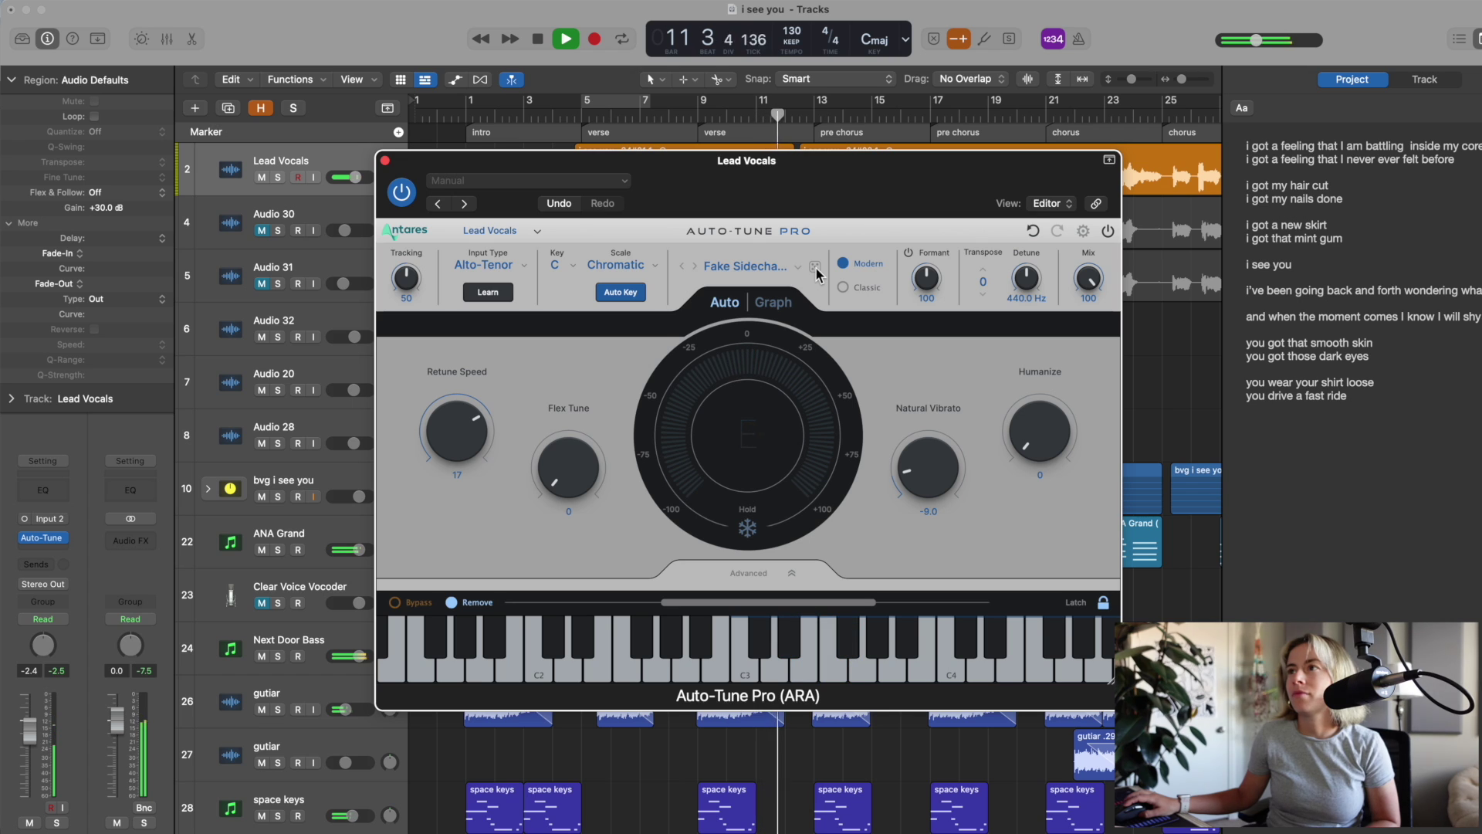
left_click(817, 268)
Enable Auto-Tune's formant correction, solo the vocal, and raise Formant to 167
left_click(538, 39)
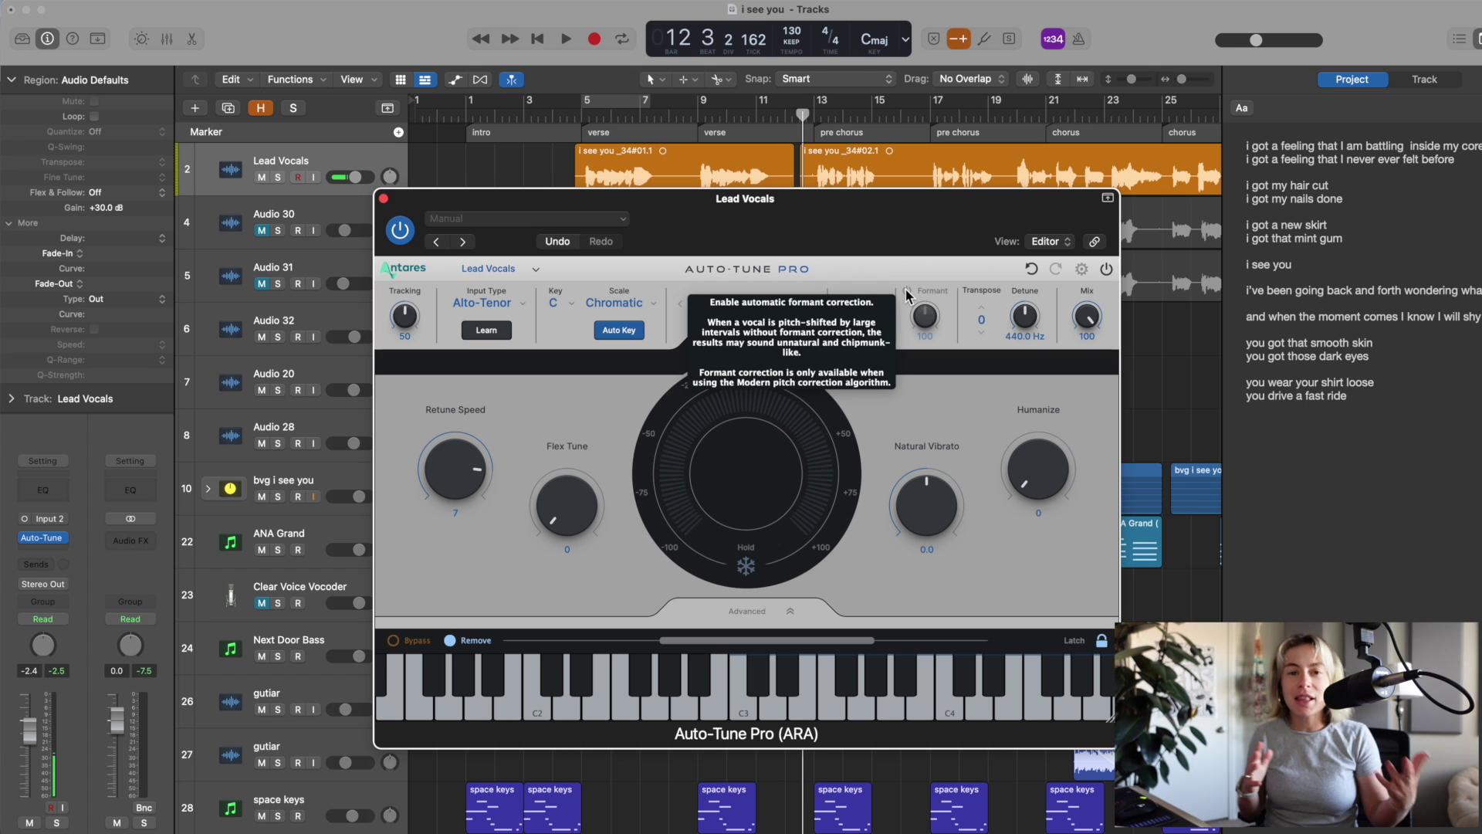
left_click(906, 290)
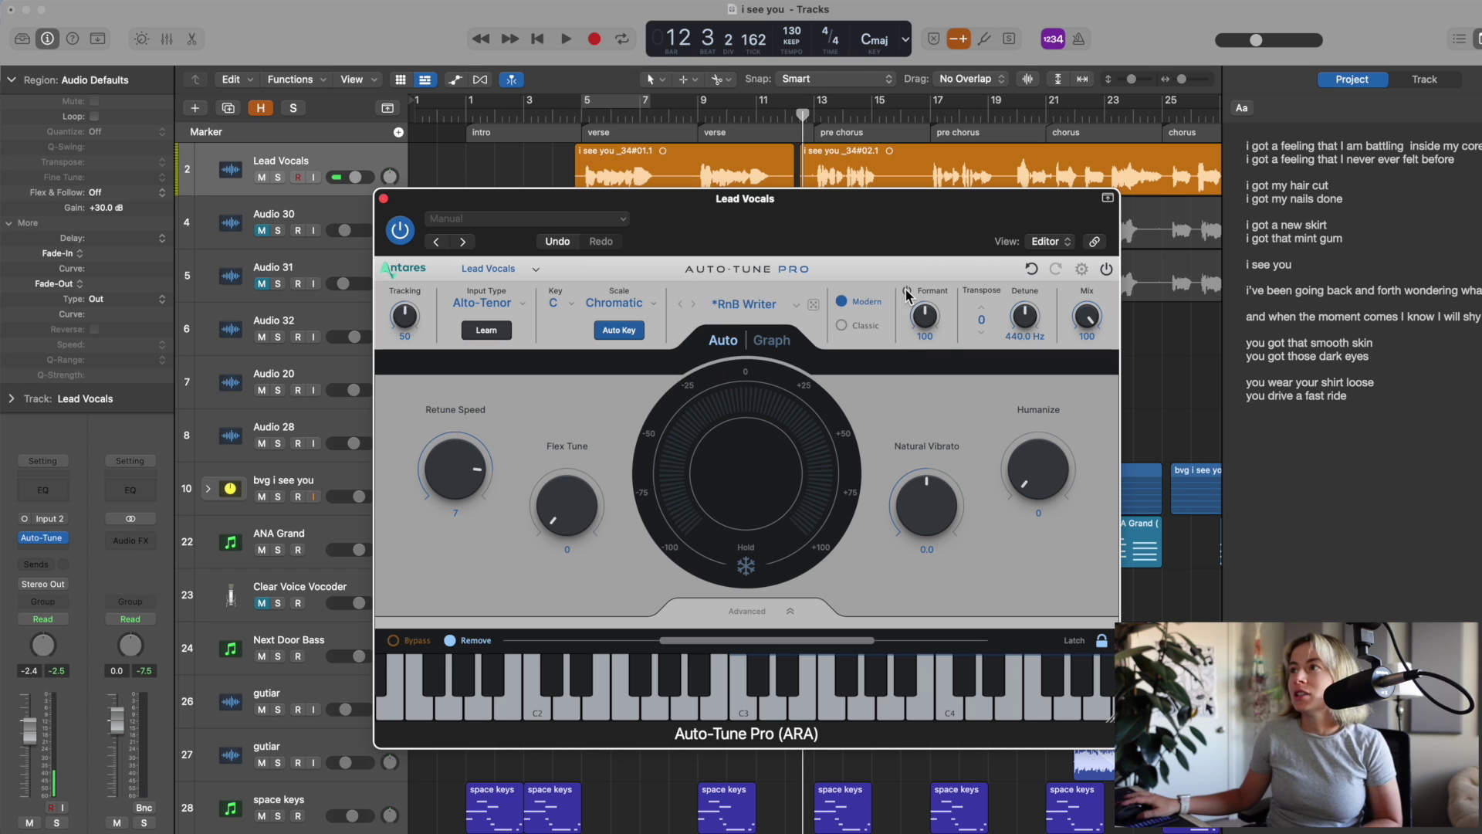
key("space")
key("s")
left_click_drag(746, 198, 749, 234)
left_click_drag(929, 352, 882, 215)
Lower Auto-Tune's Mix to 33 and audition the lead vocal from the verse at bar 5
key("space")
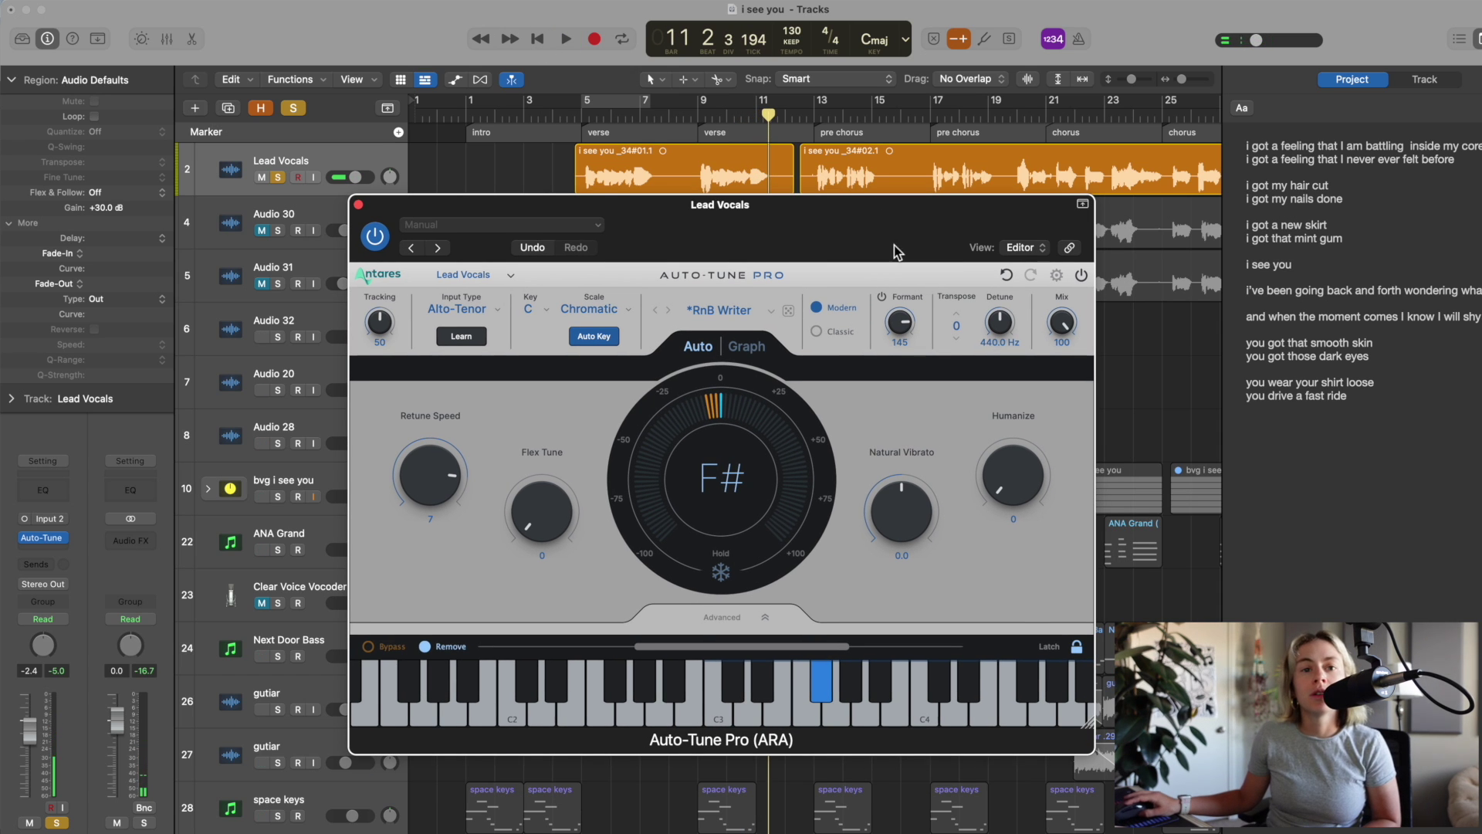
left_click_drag(1065, 333, 1060, 421)
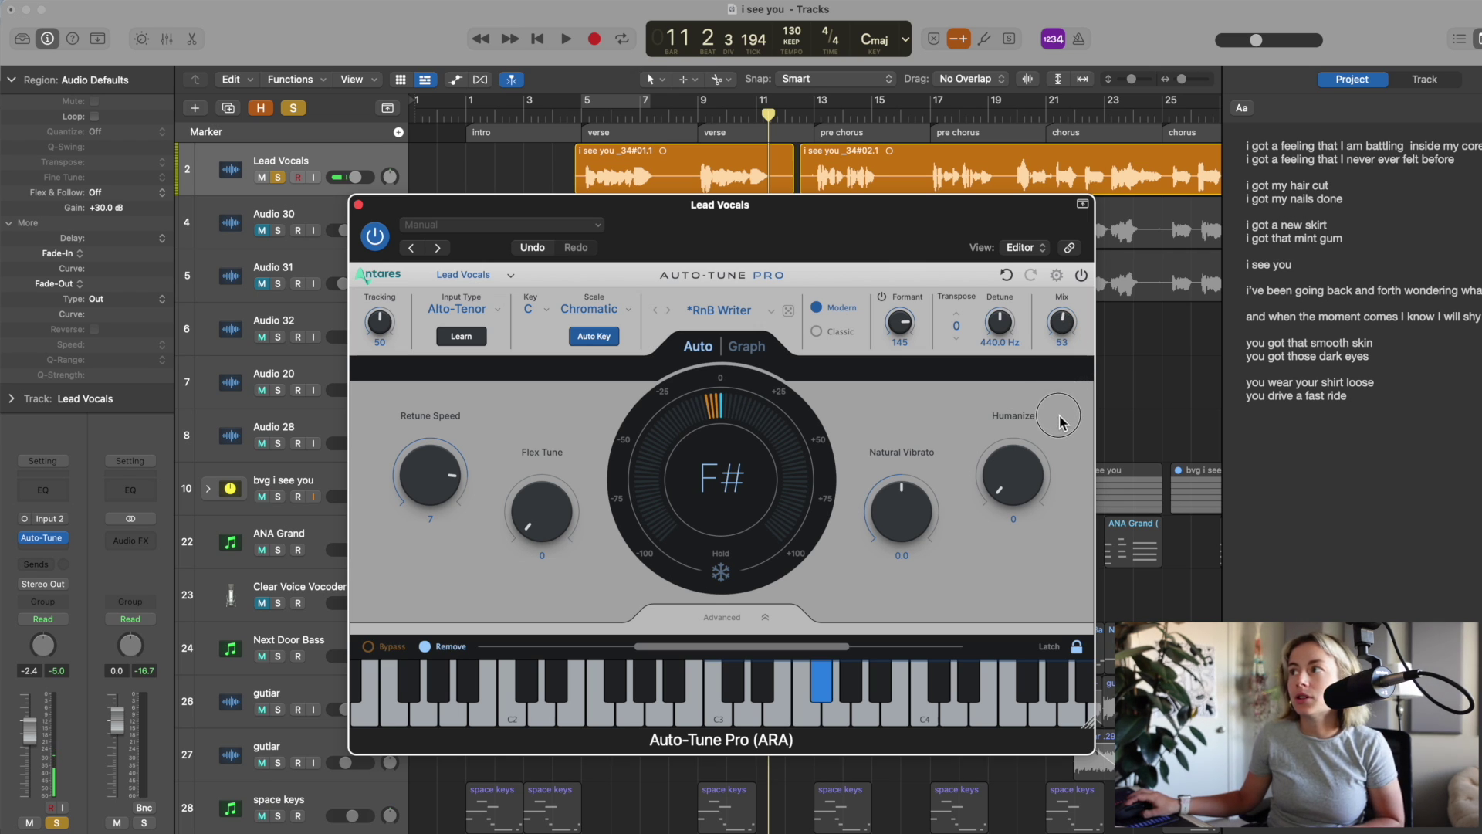
left_click(585, 108)
key("space")
left_click_drag(1051, 360, 1055, 467)
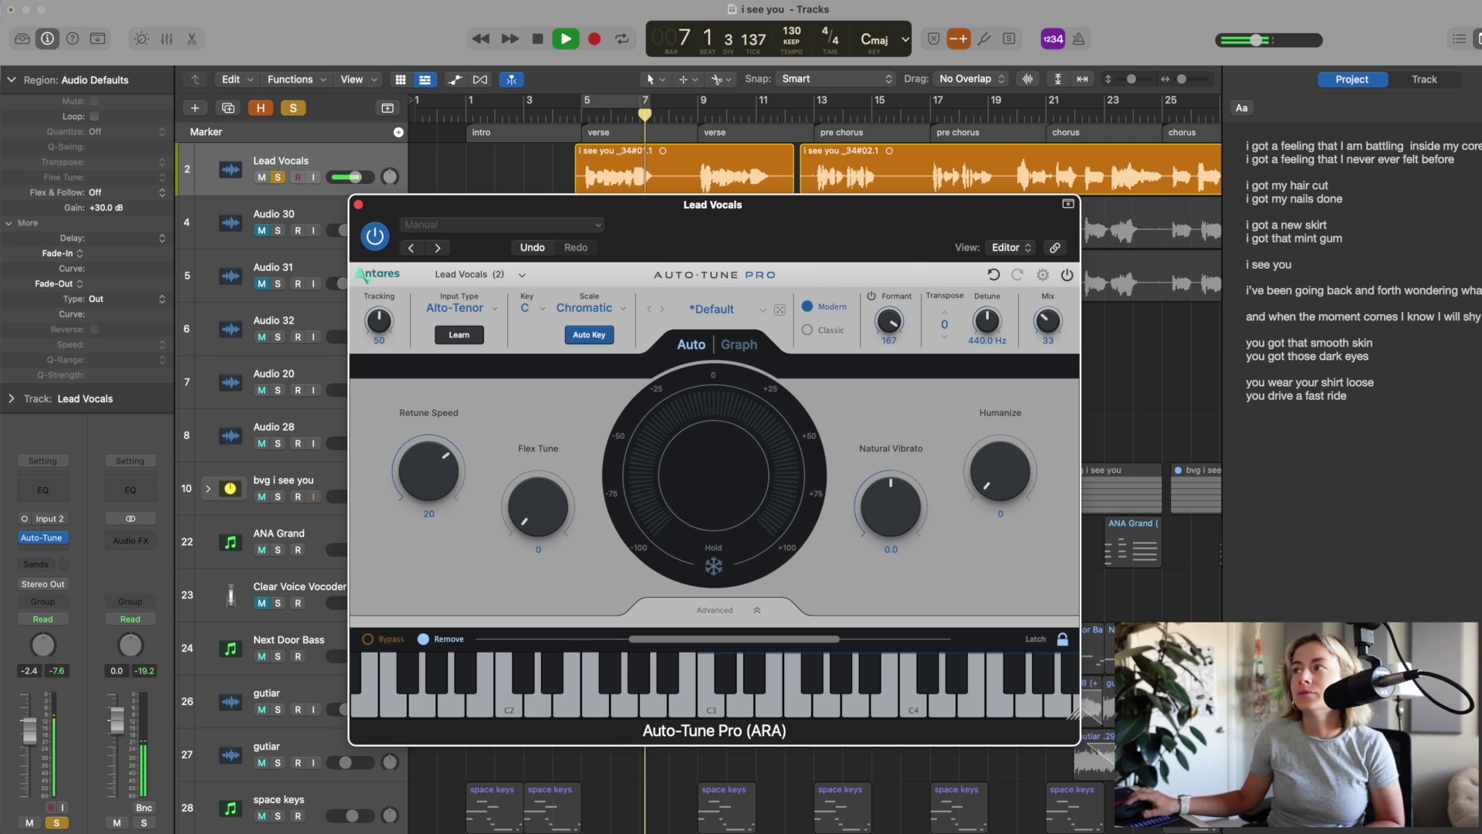
left_click(539, 39)
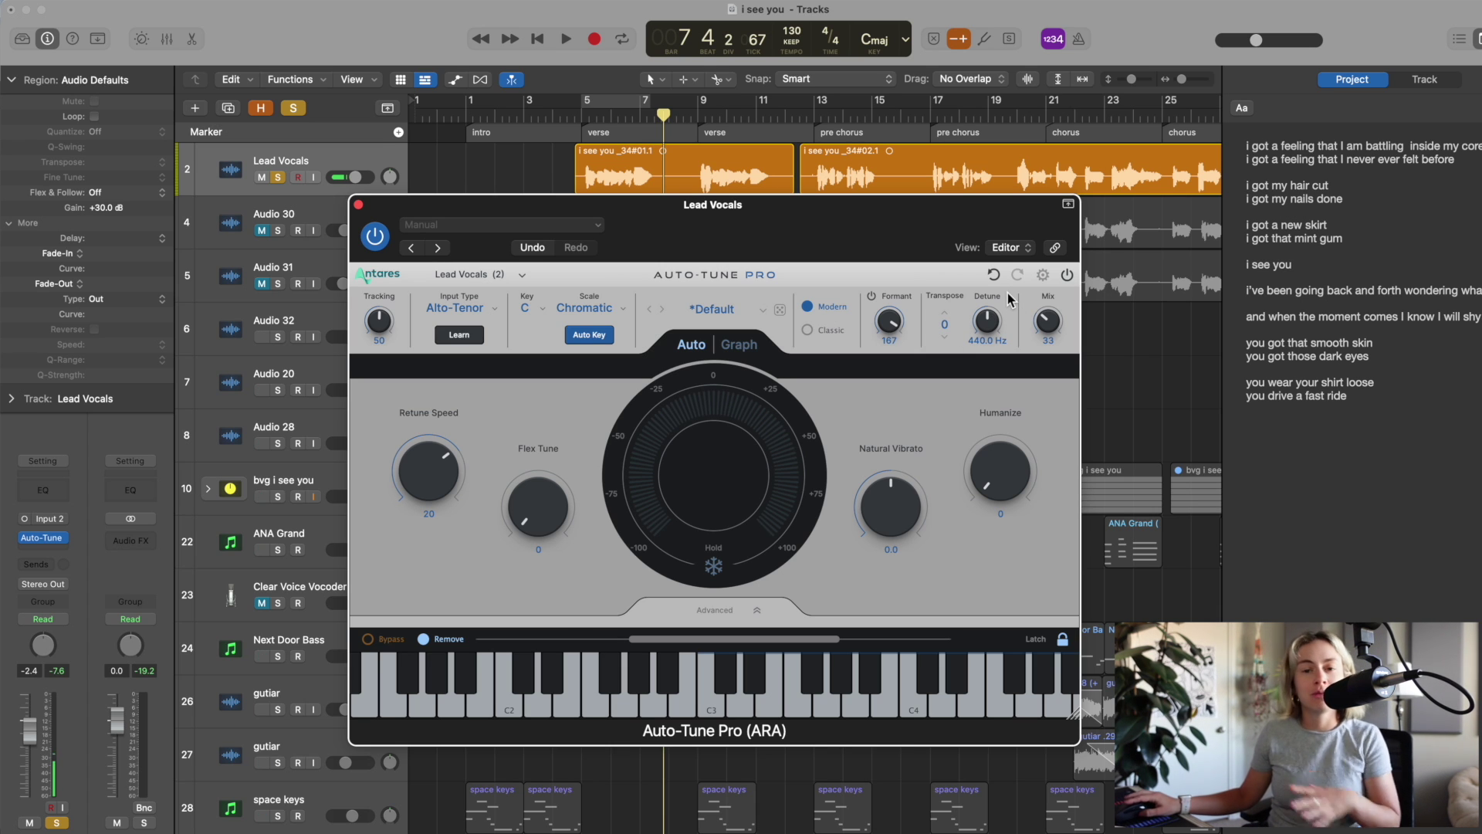
Turn formant correction off and show Advanced Vibrato settings (Rate 5.5, Delay 500, Variation 20)
left_click(871, 296)
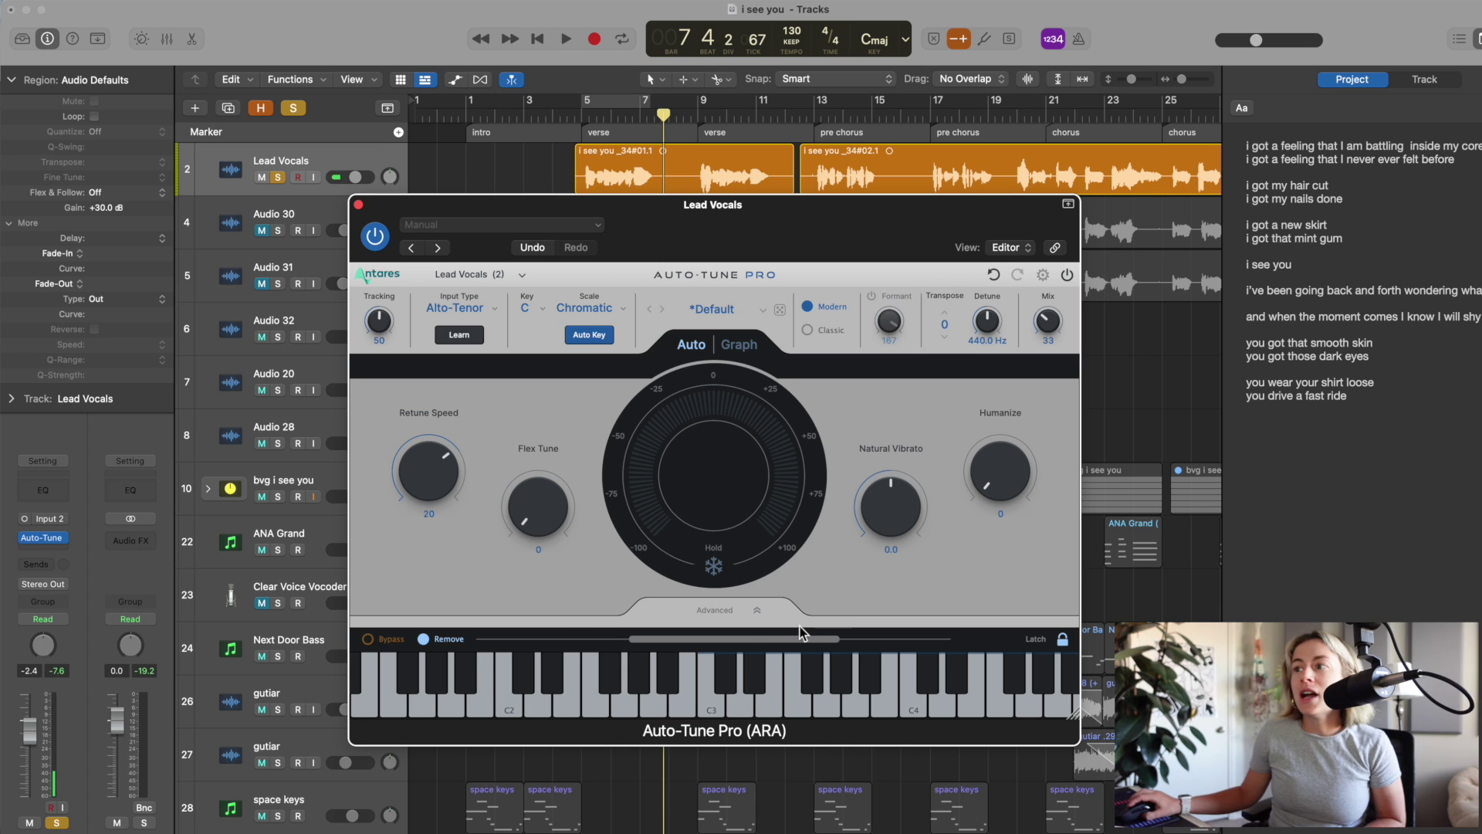
left_click(757, 610)
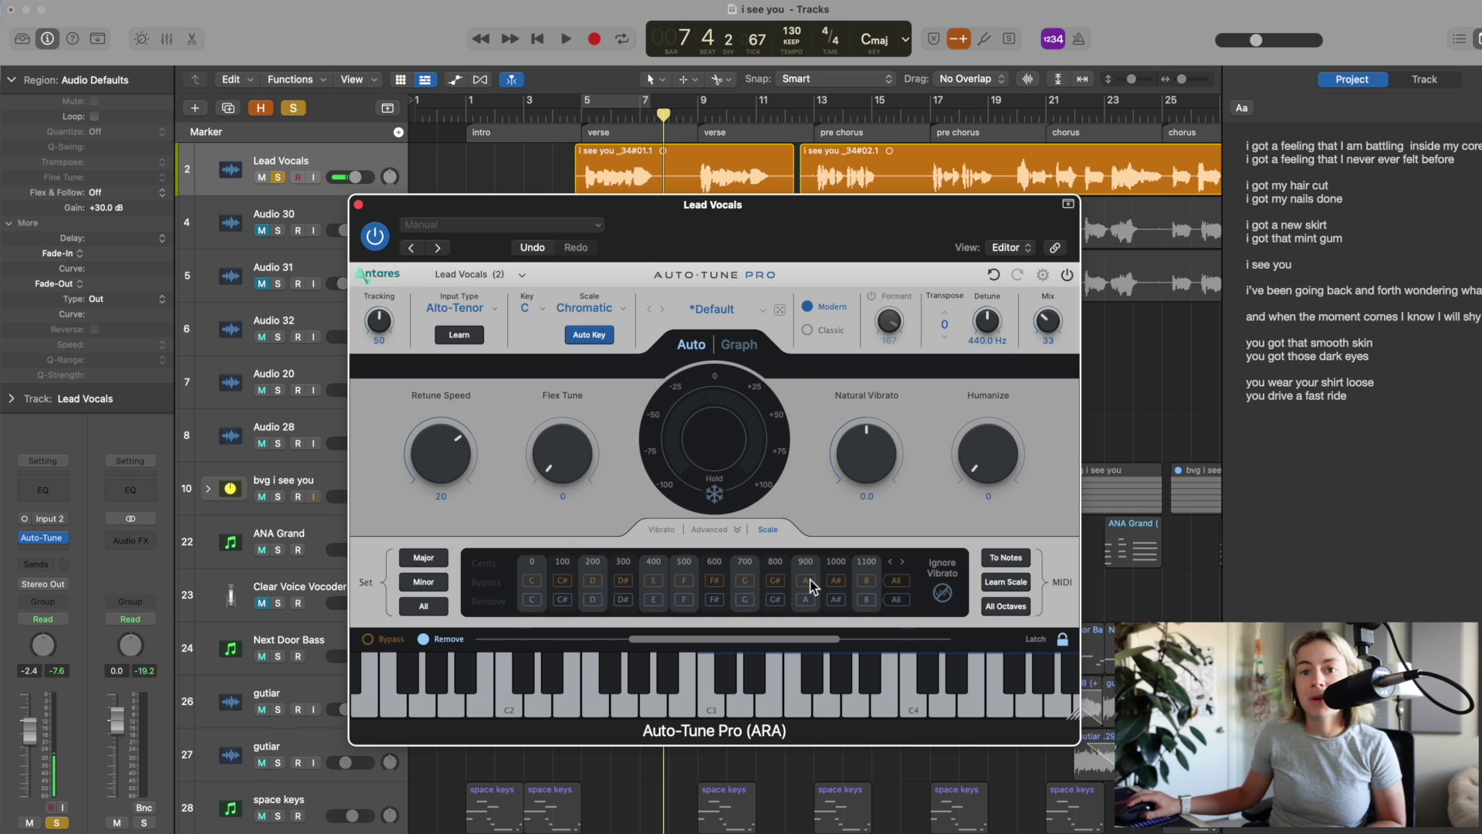
left_click(663, 530)
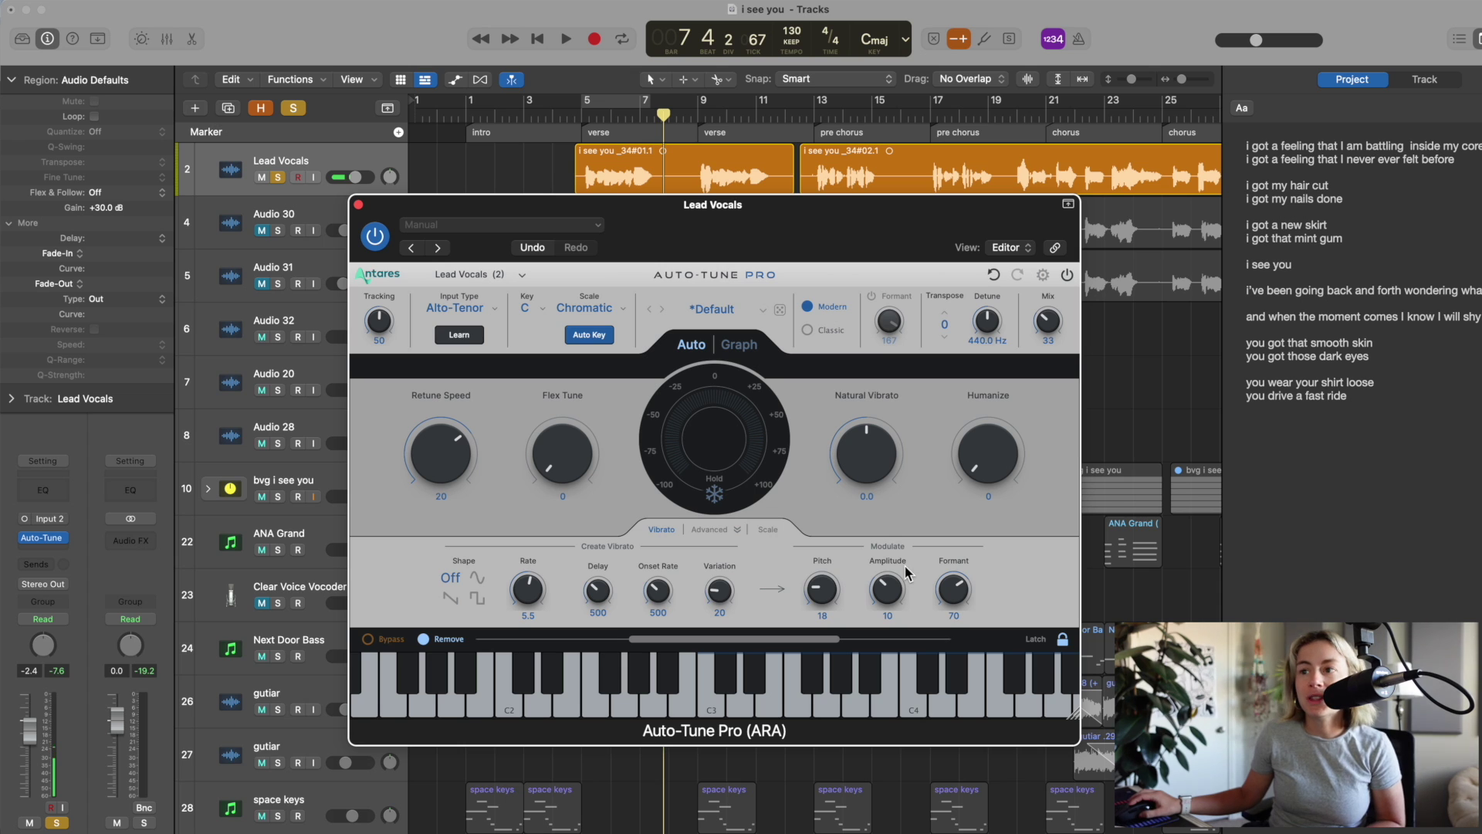
Switch Auto-Tune to Graph, join both Lead Vocals regions, and play from the verse marker
left_click(740, 345)
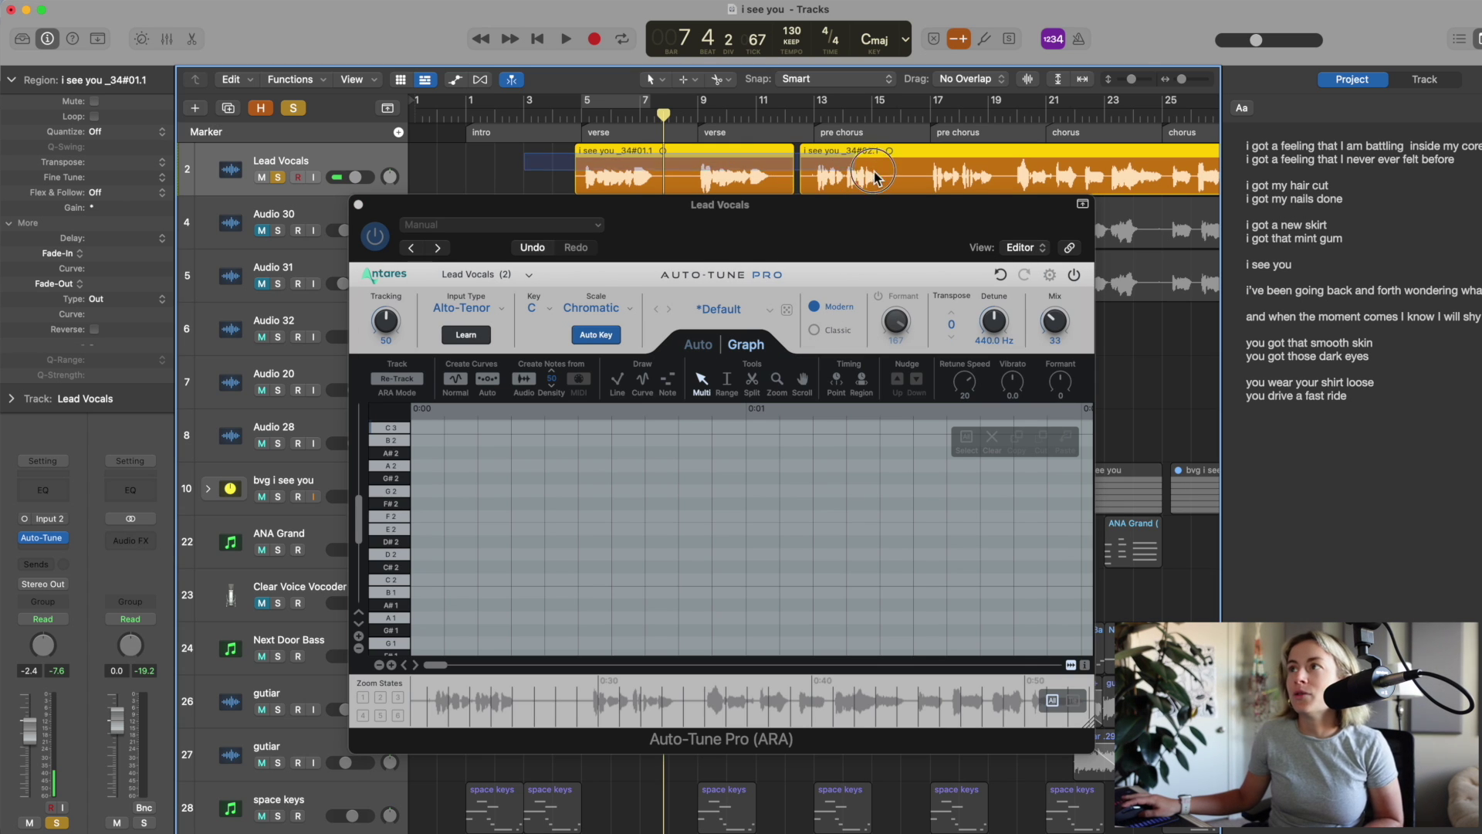
left_click(876, 174)
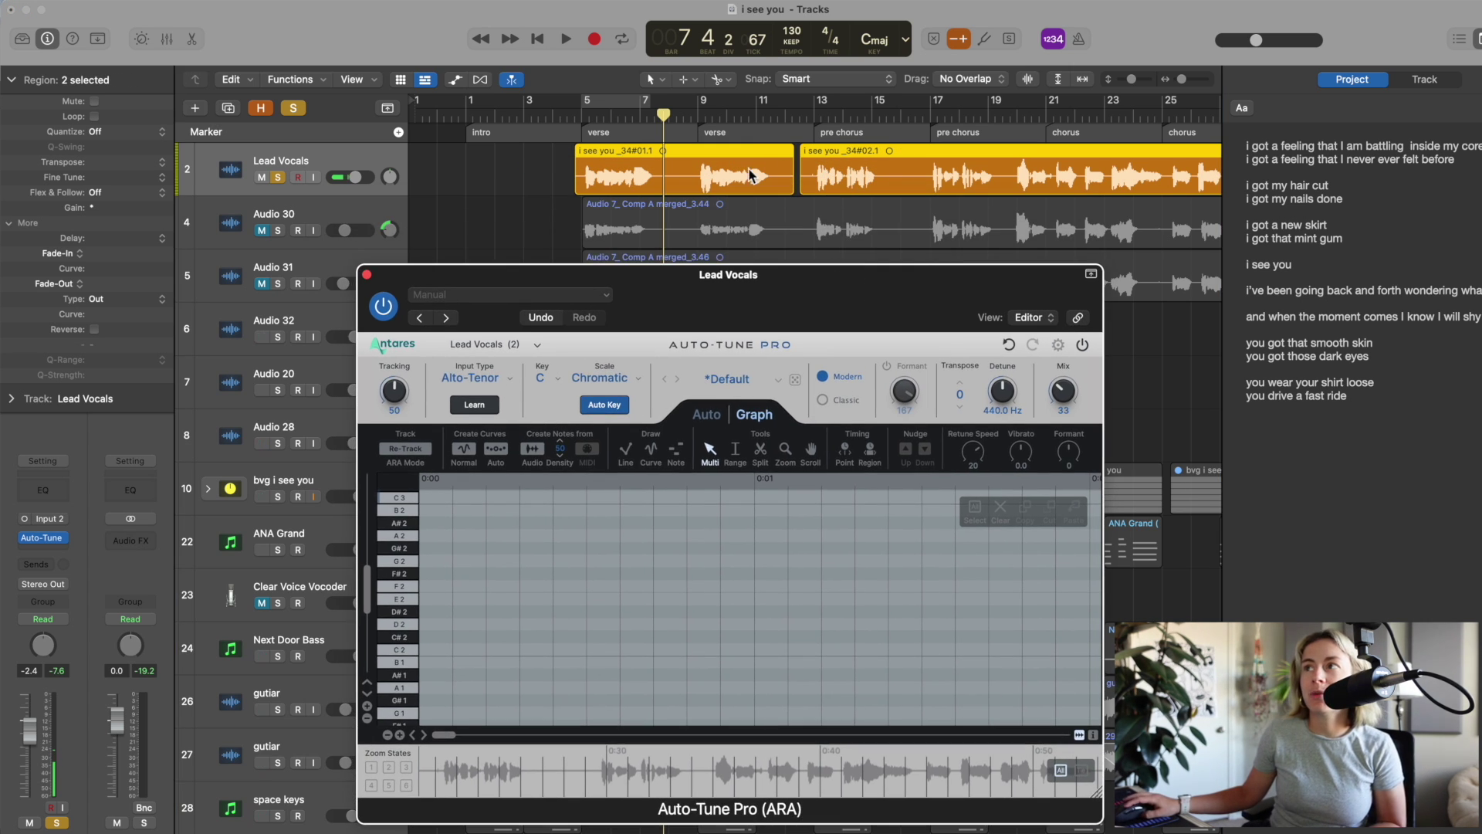
left_click(914, 184)
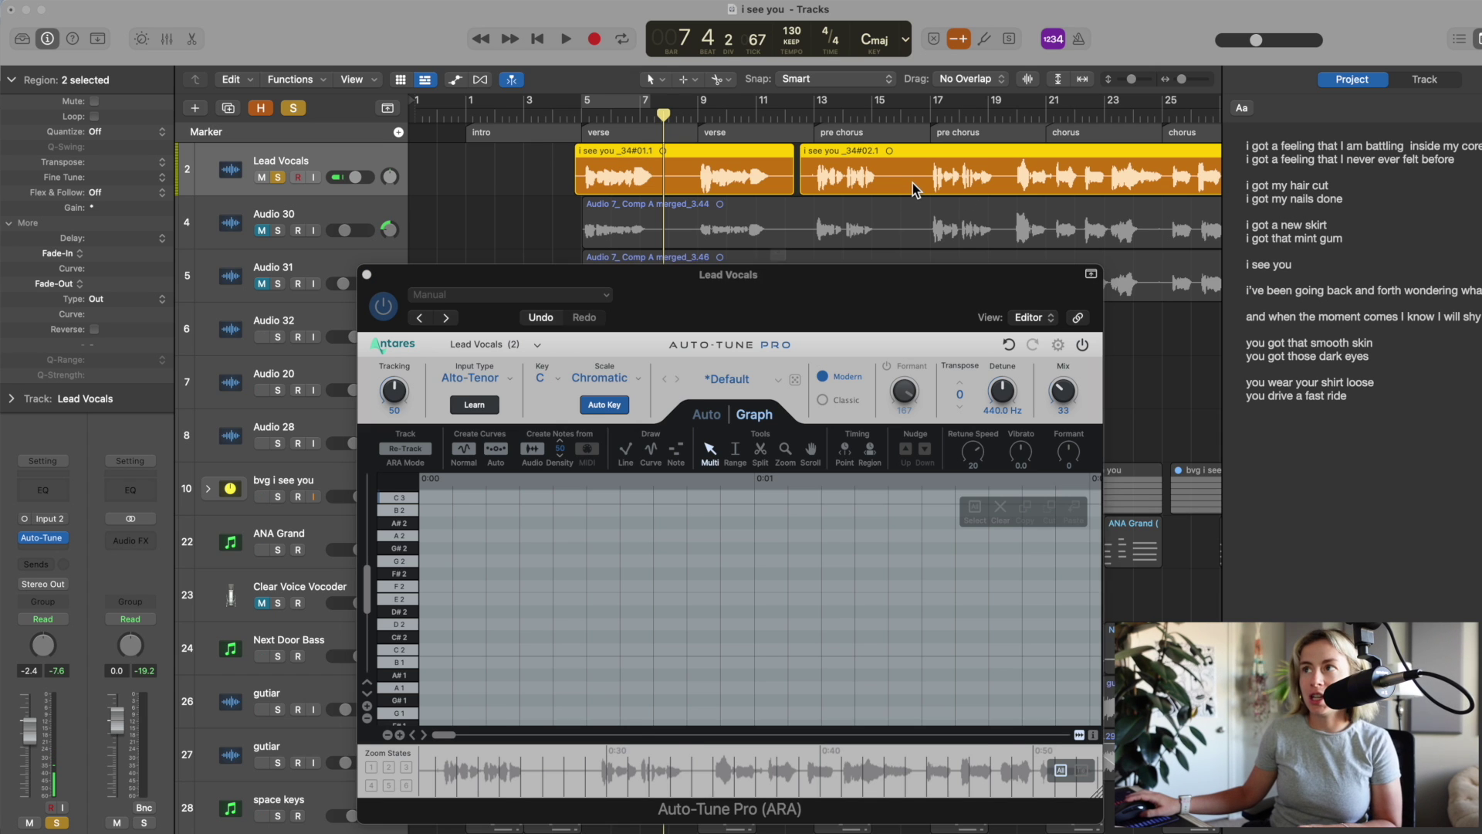
left_click(823, 311)
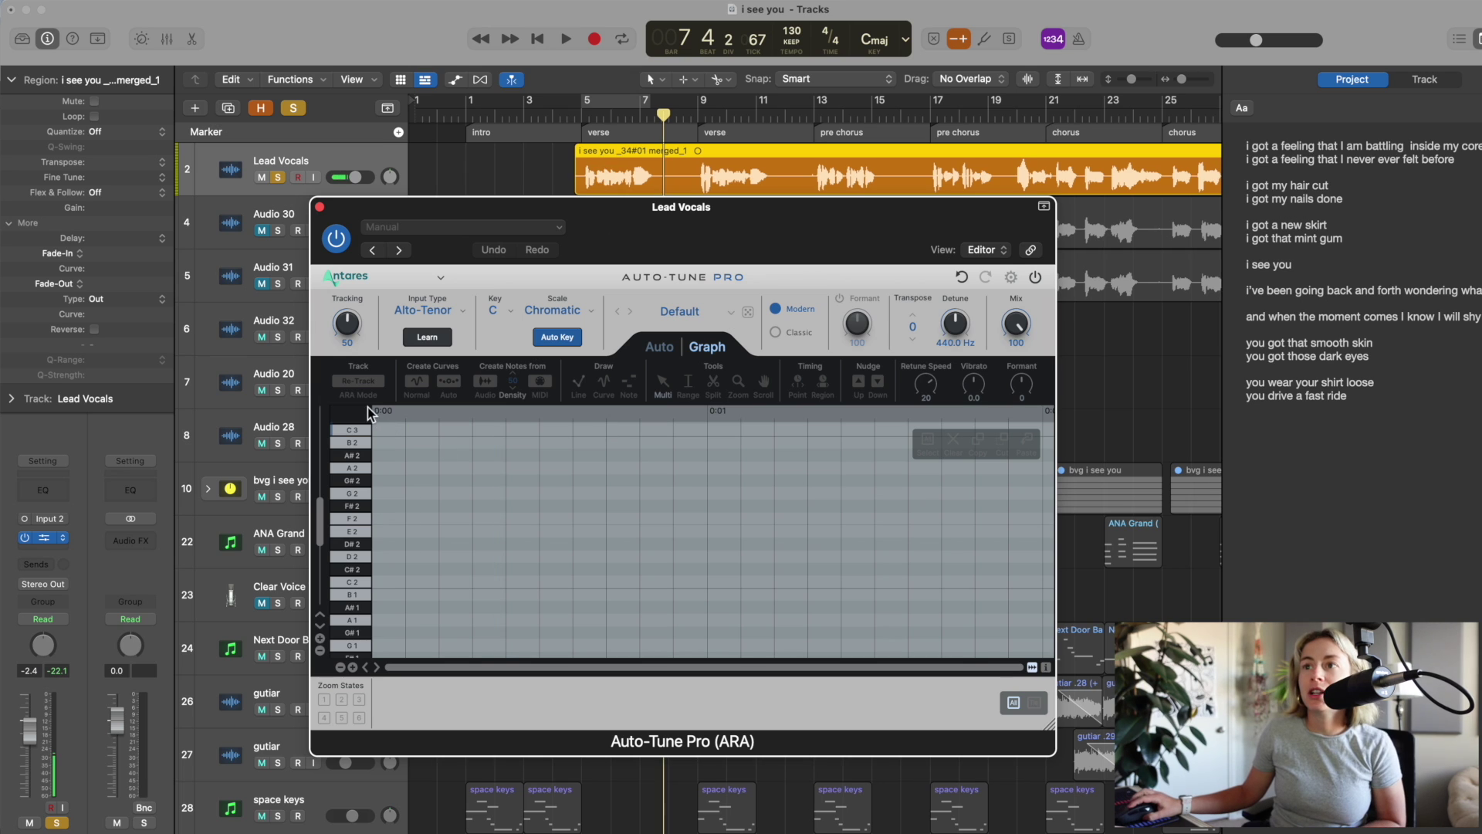
left_click(608, 127)
key("space")
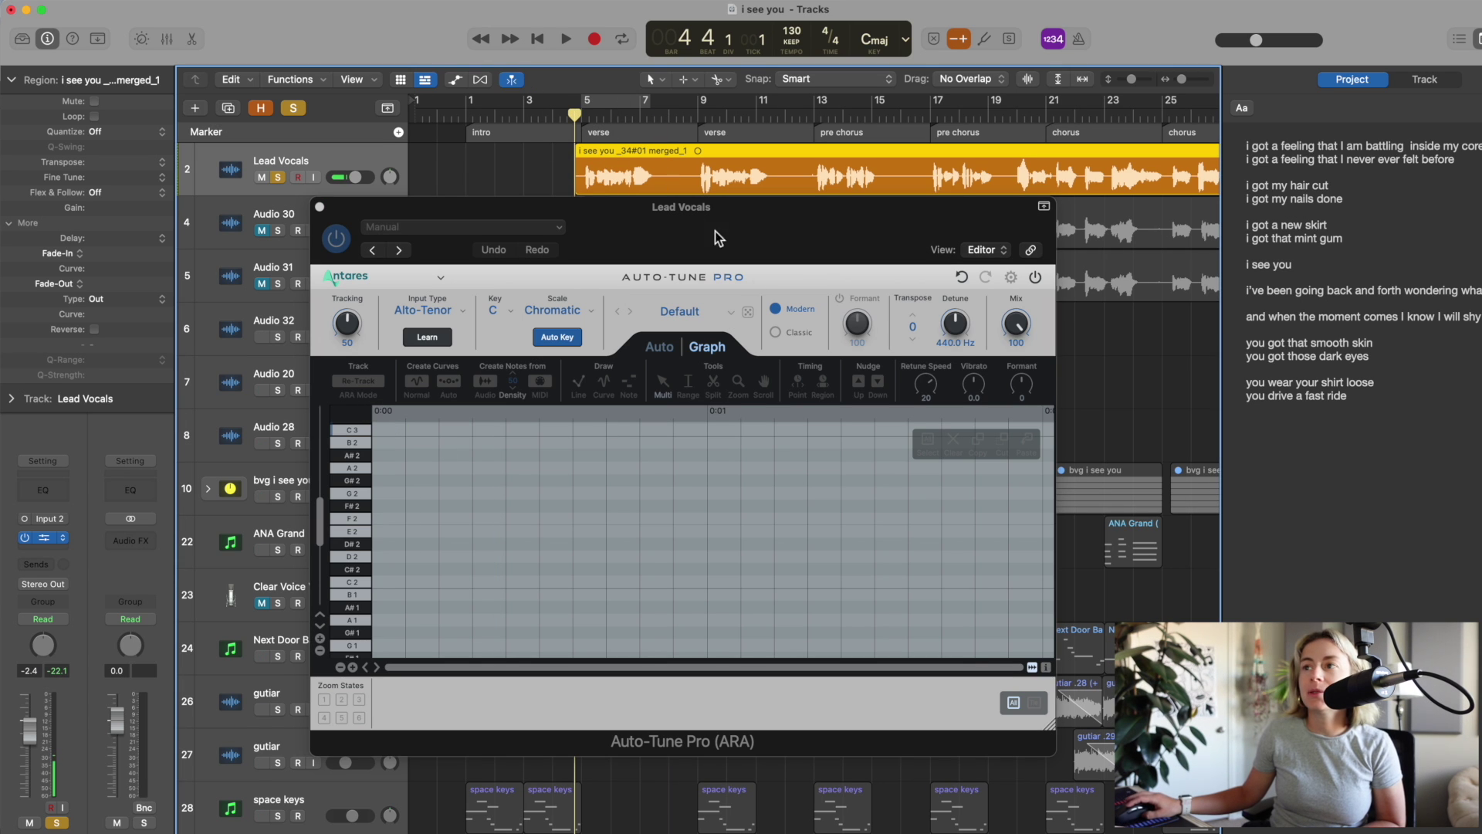
In the Graph, extend the high note's start leftward, move it to F3, then nudge the notes down a semitone
key("space")
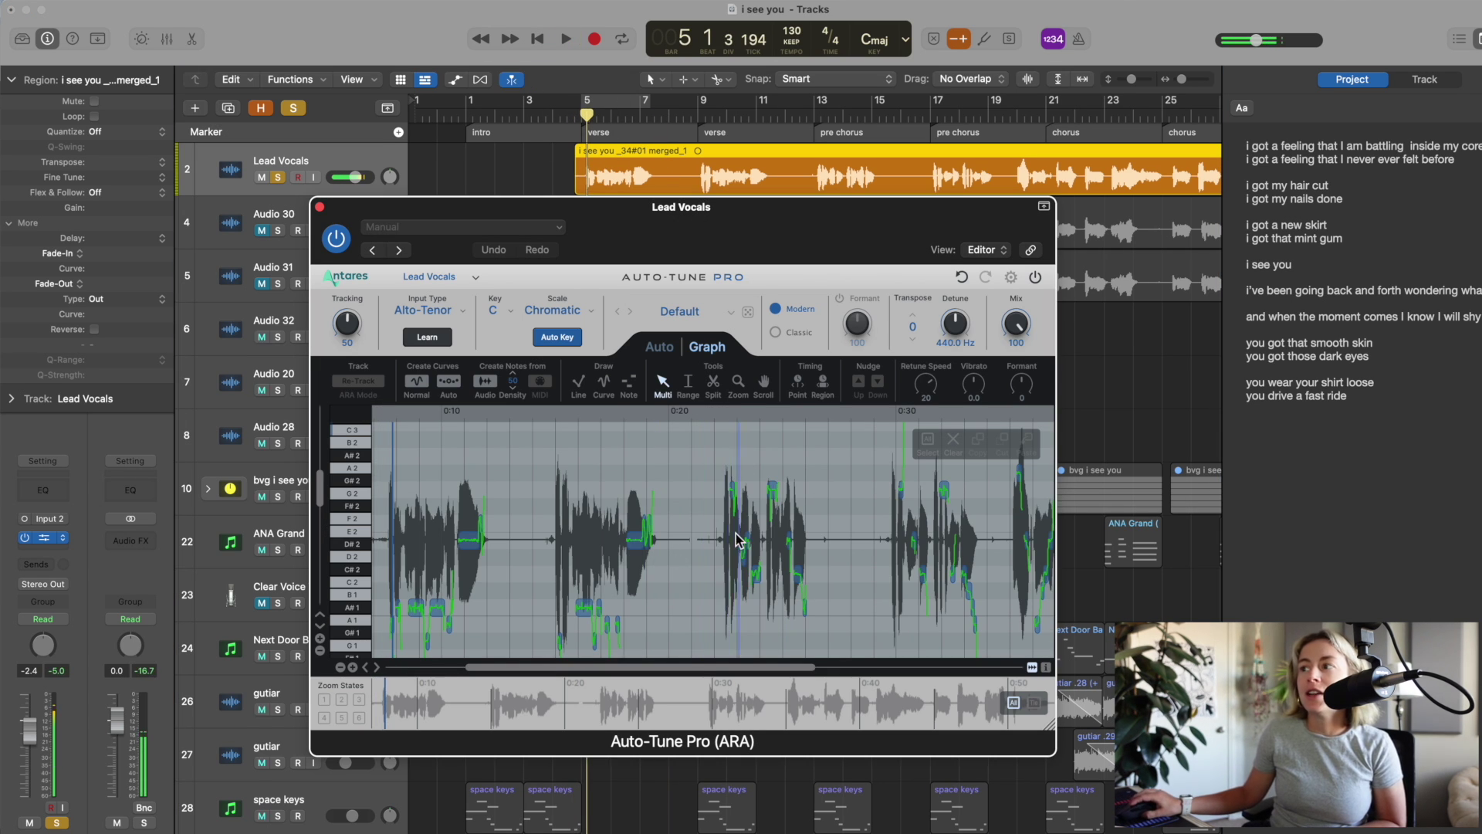
left_click(725, 623)
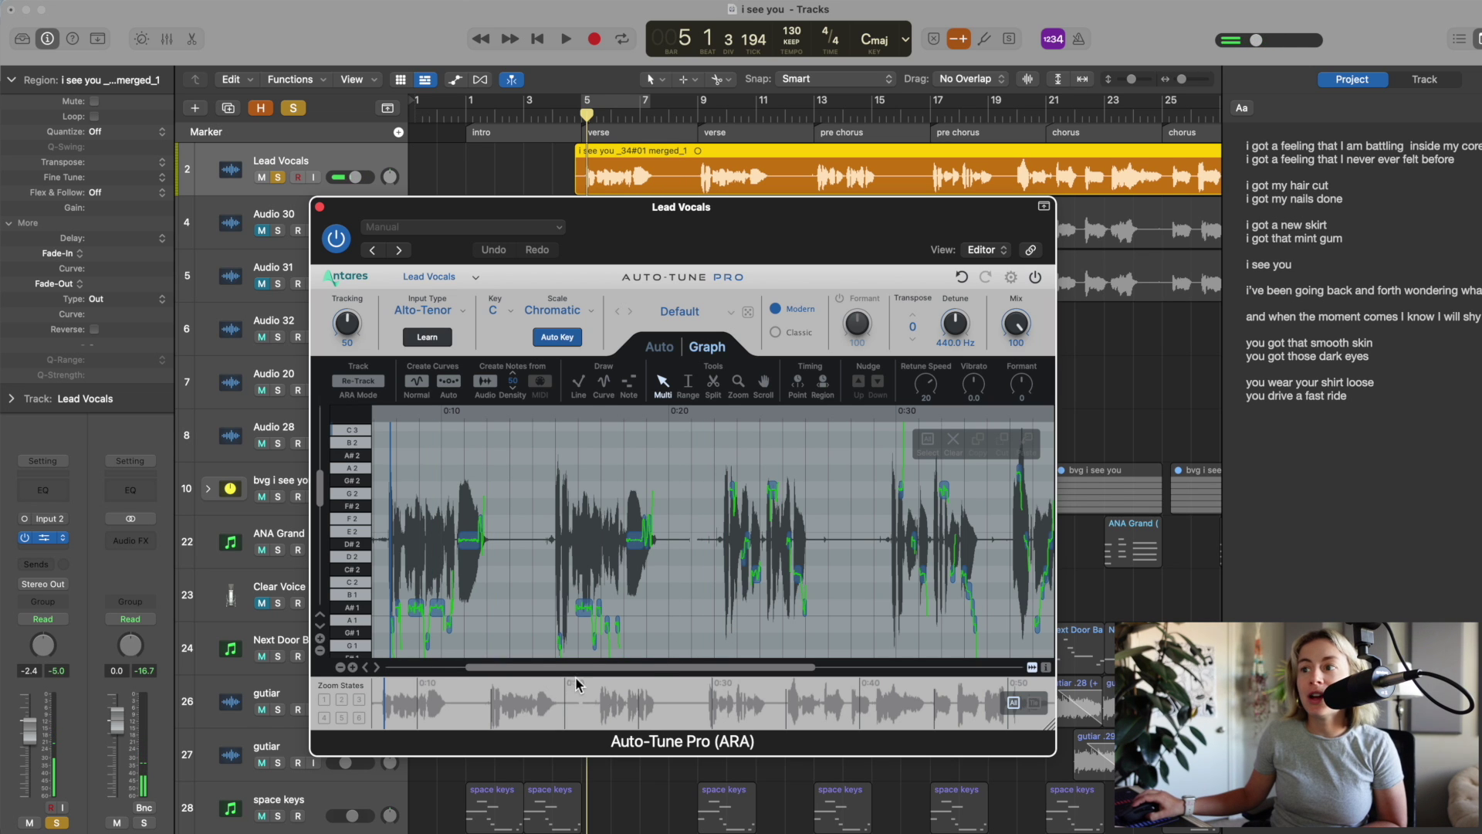
scroll(557, 677, "up", 5)
scroll(557, 676, "left", 2)
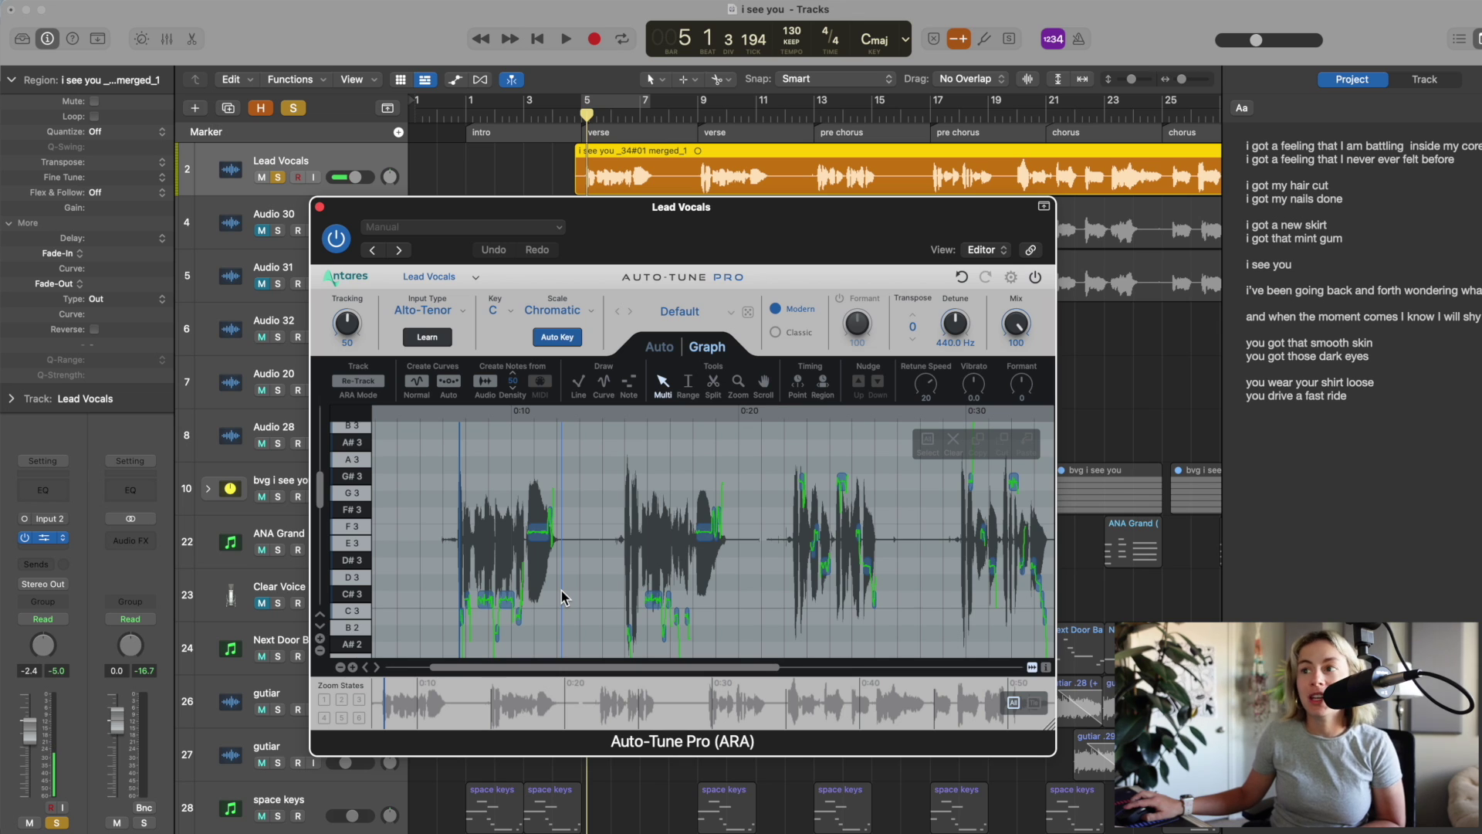
scroll(562, 590, "down", 3)
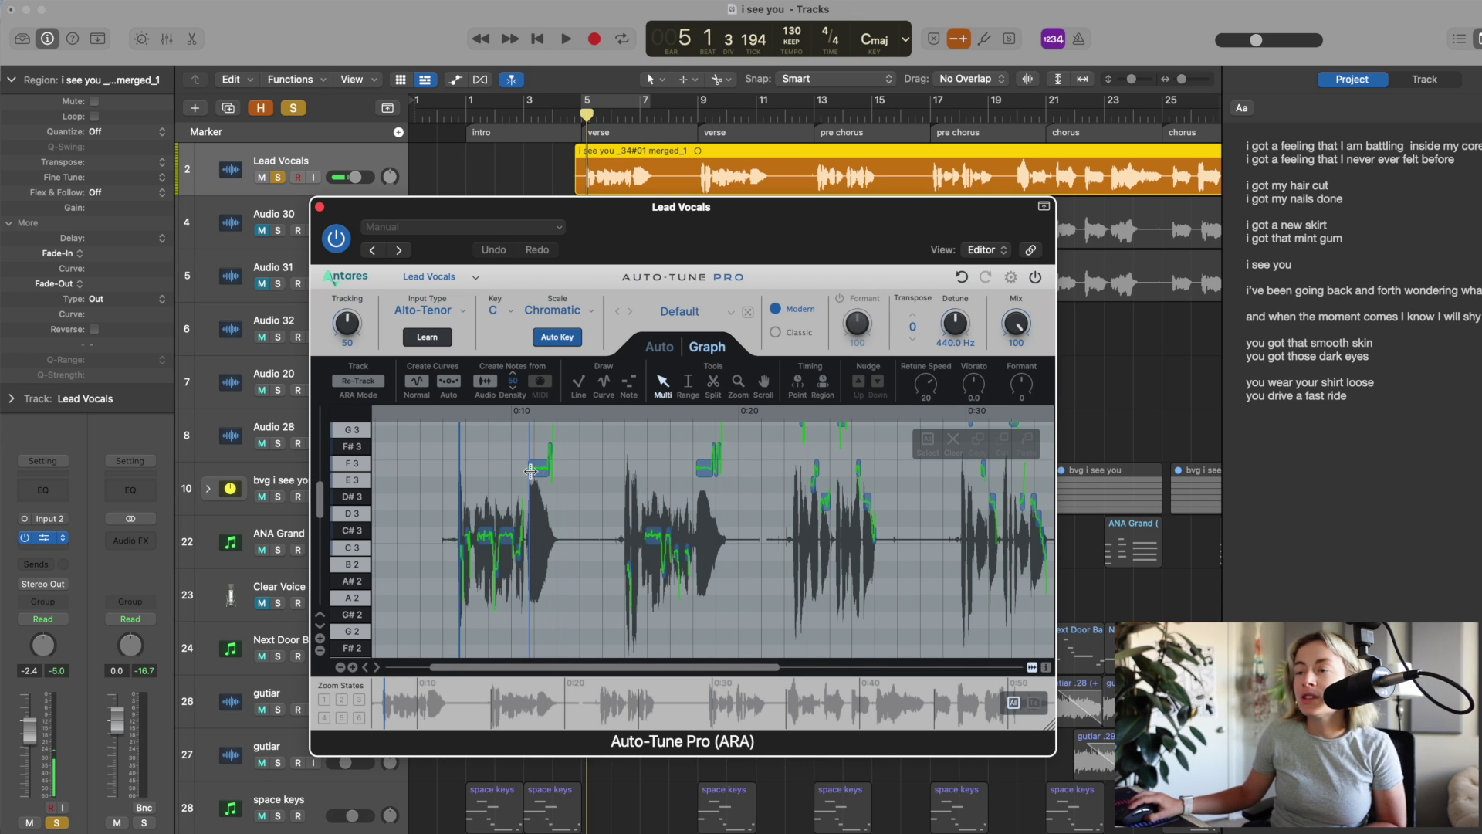
mouse_move(530, 471)
left_mouse_down()
mouse_move(516, 473)
mouse_move(529, 472)
left_mouse_up()
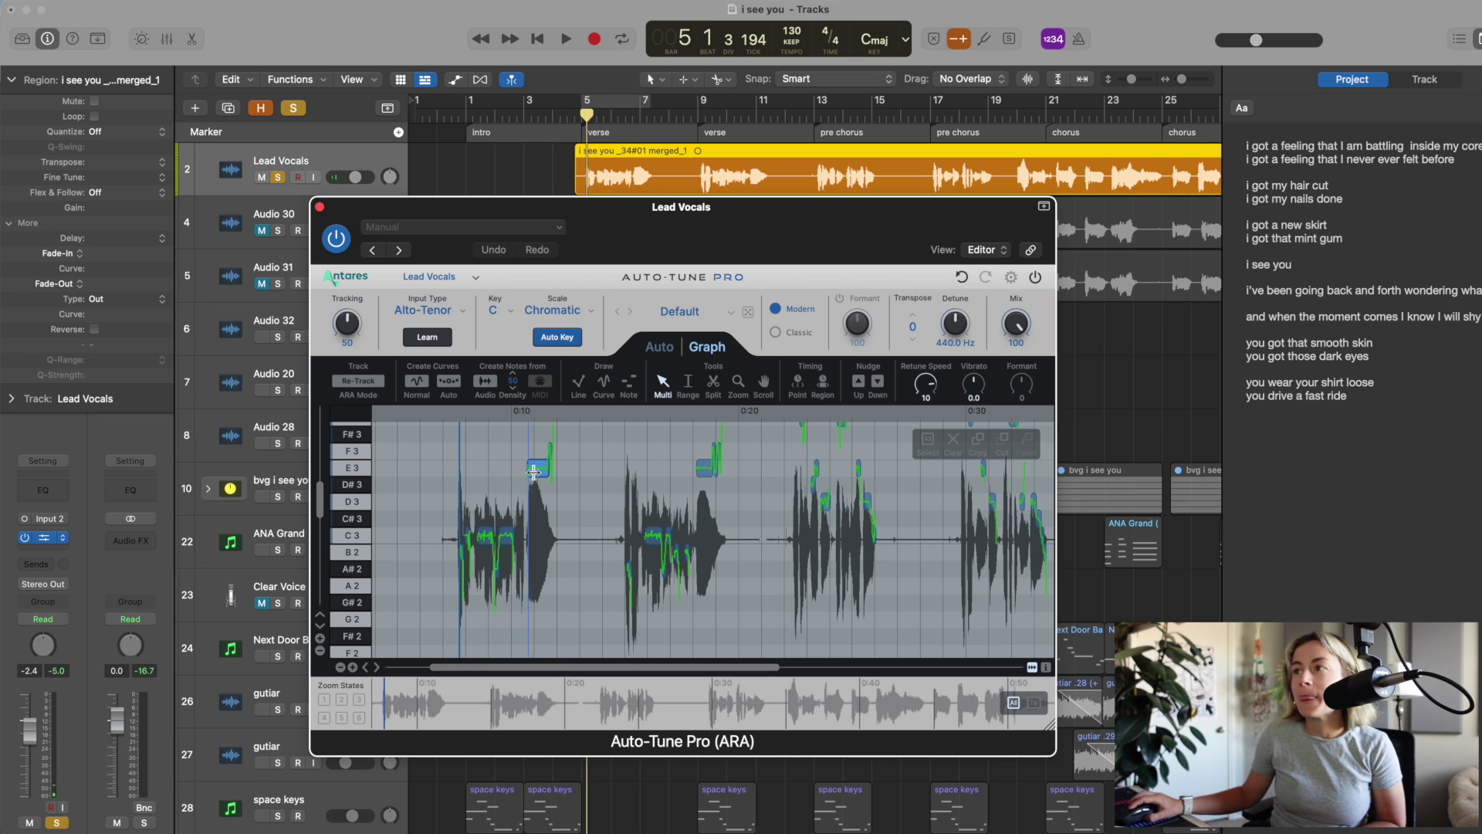
mouse_move(540, 471)
left_mouse_down()
mouse_move(540, 454)
mouse_move(542, 469)
left_mouse_up()
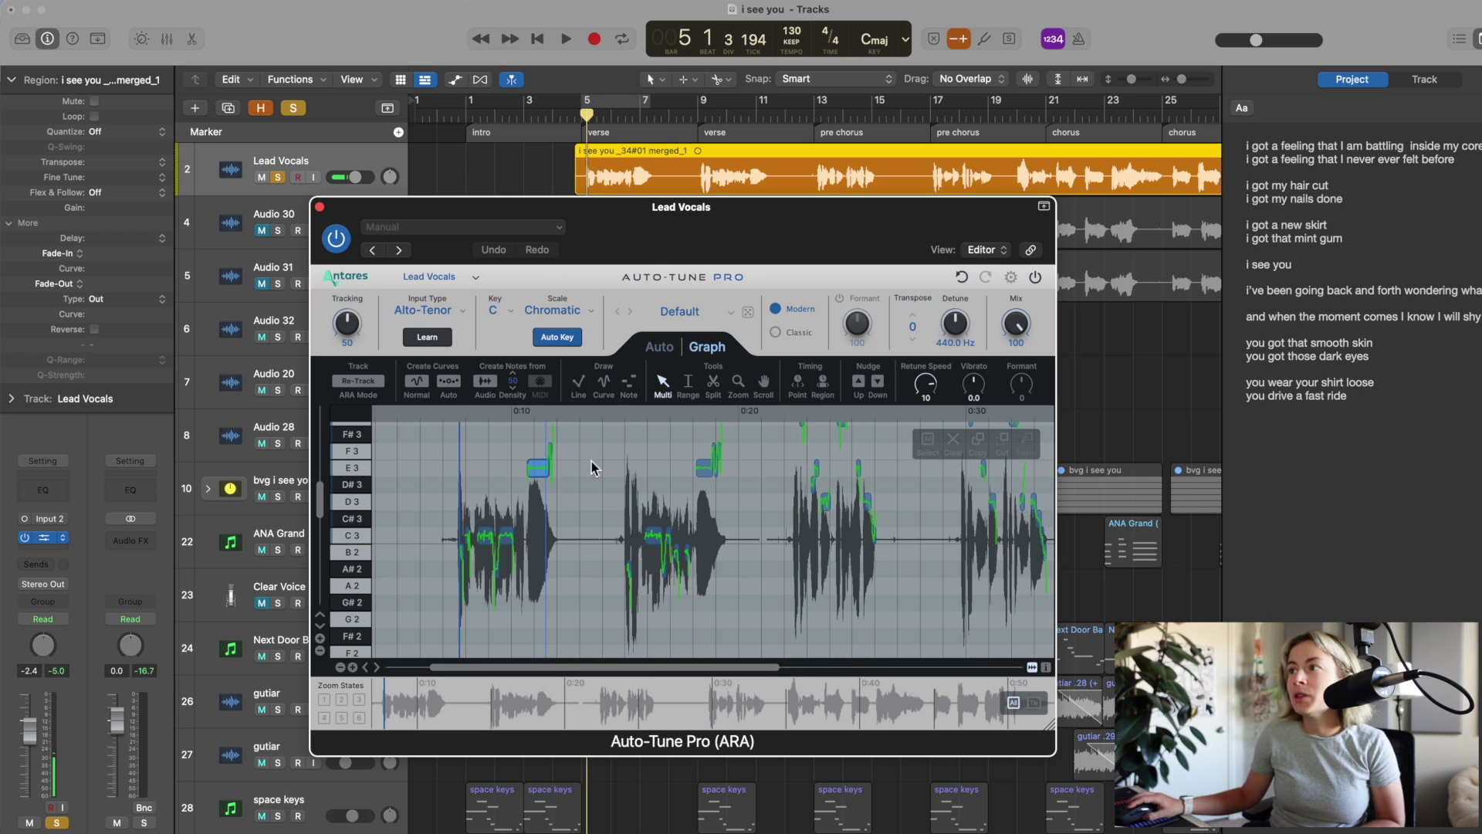
left_click(879, 383)
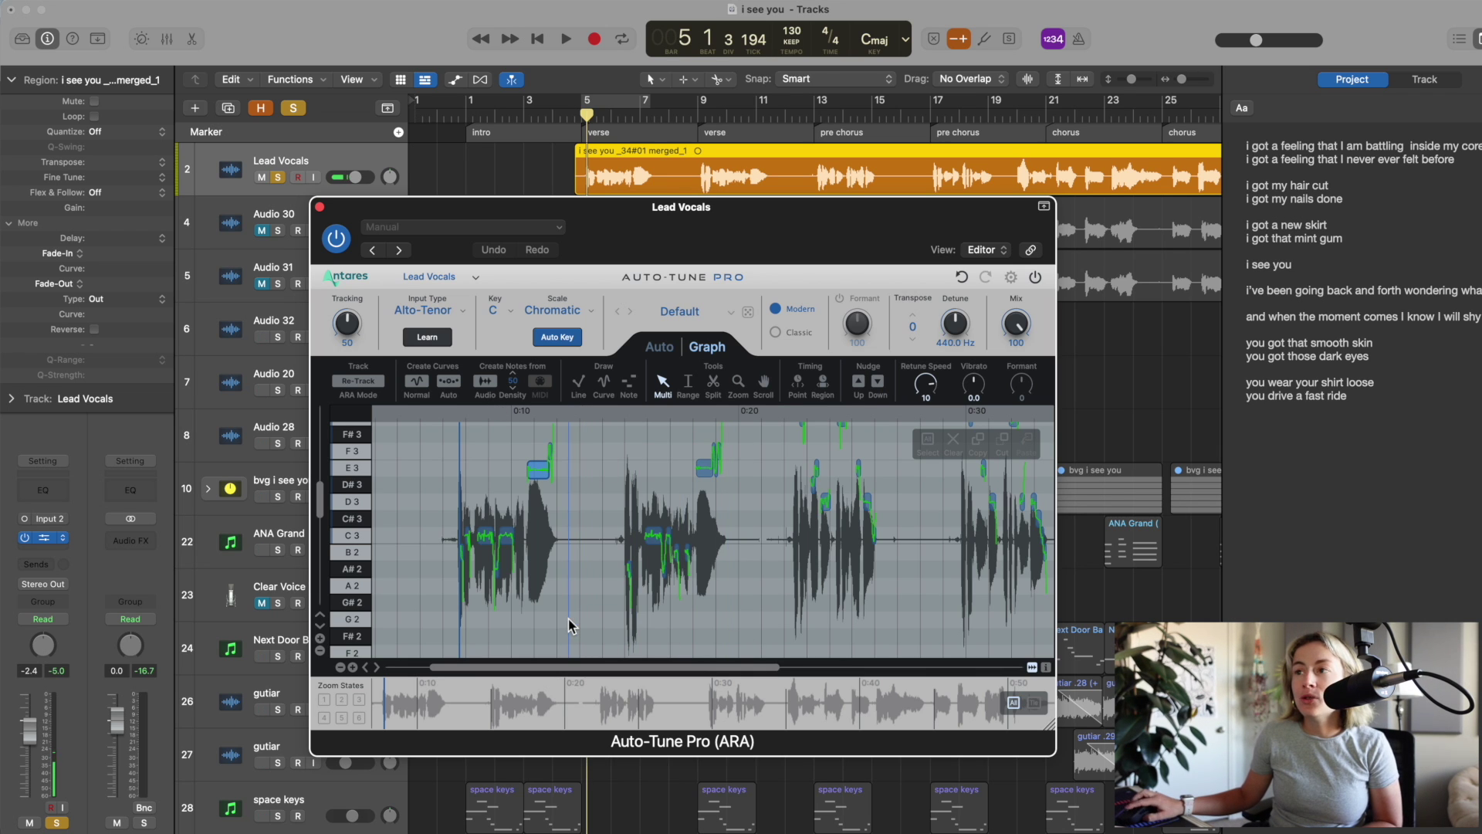
key("Down")
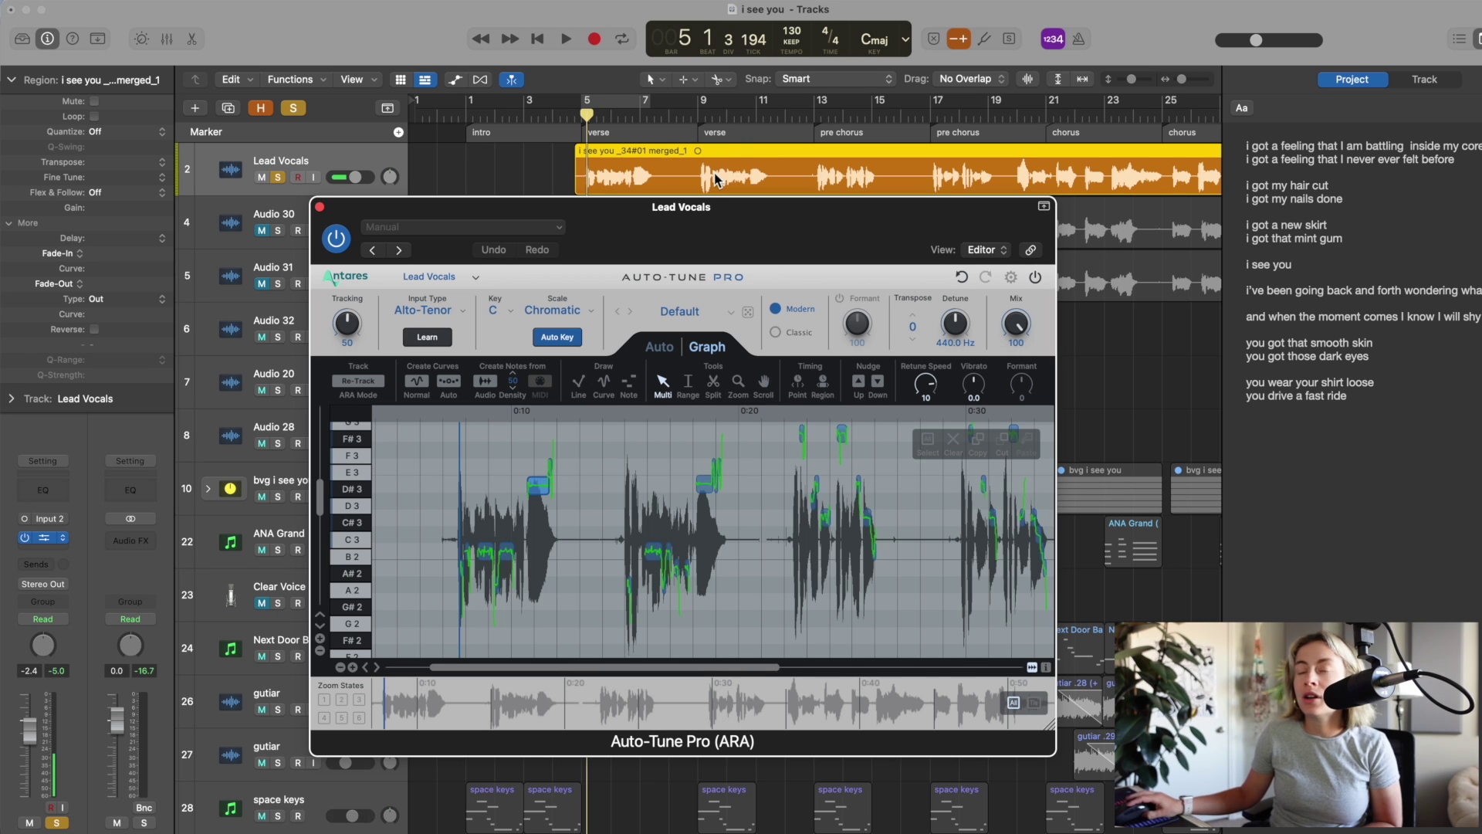
Move the playhead past bars 7 and 14, then set a cycle range starting at bar 15
left_click(557, 412)
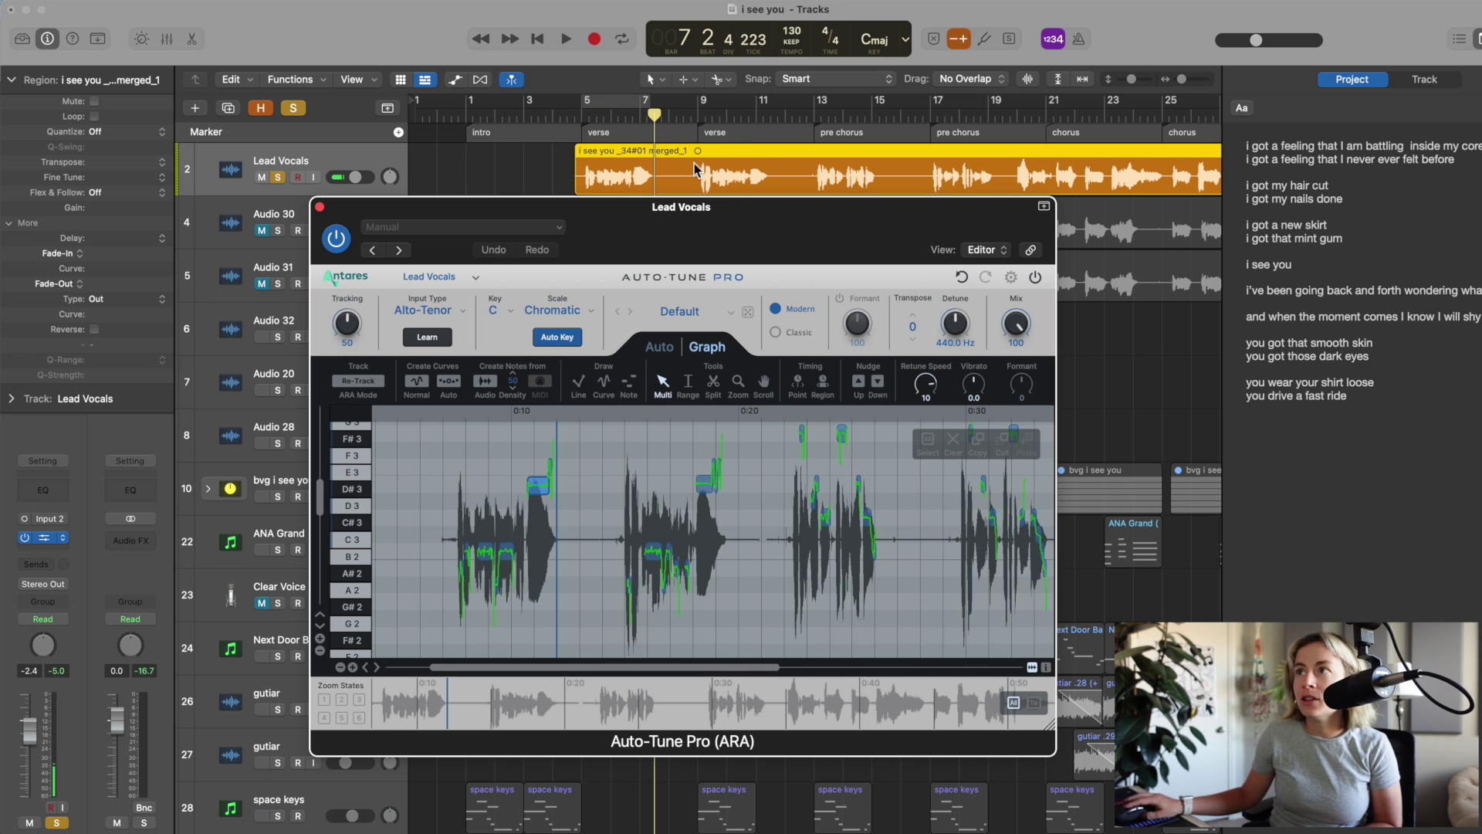
left_click(836, 419)
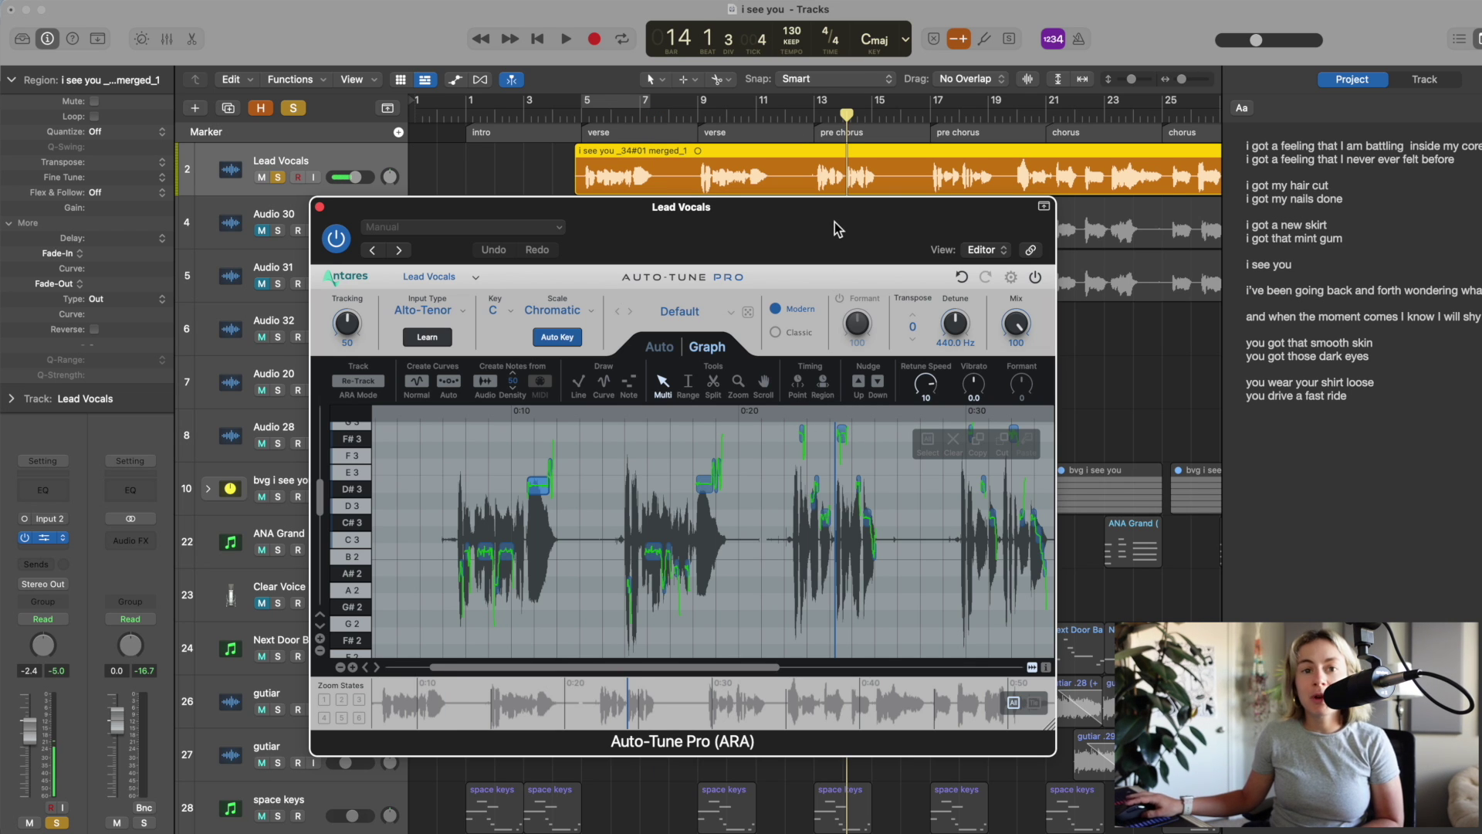
left_click_drag(630, 421, 754, 421)
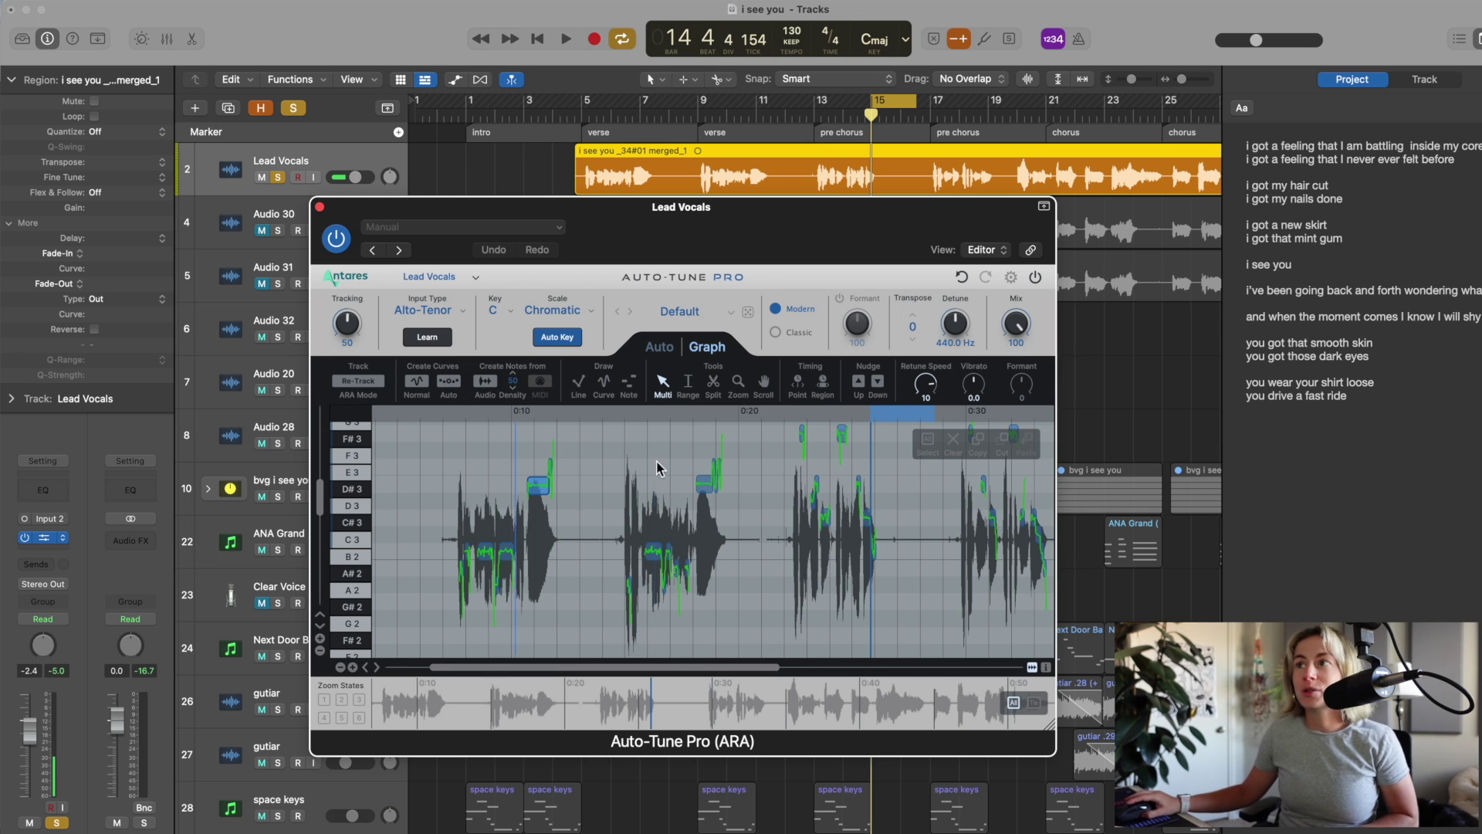
Load the Damien Lewis > Natural preset in Auto-Tune's Auto view
left_click(659, 347)
left_click(731, 313)
mouse_move(711, 634)
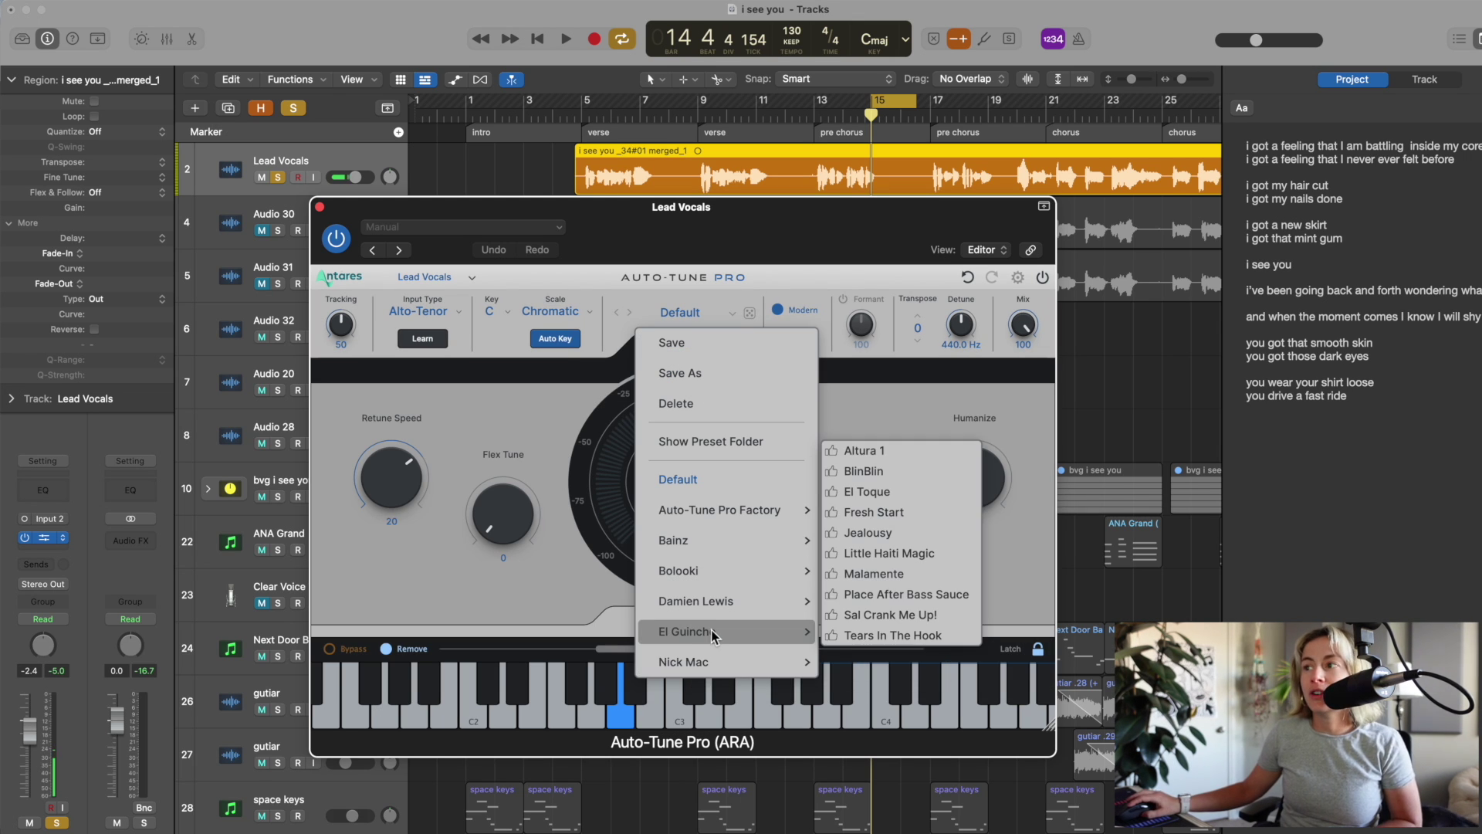
mouse_move(715, 609)
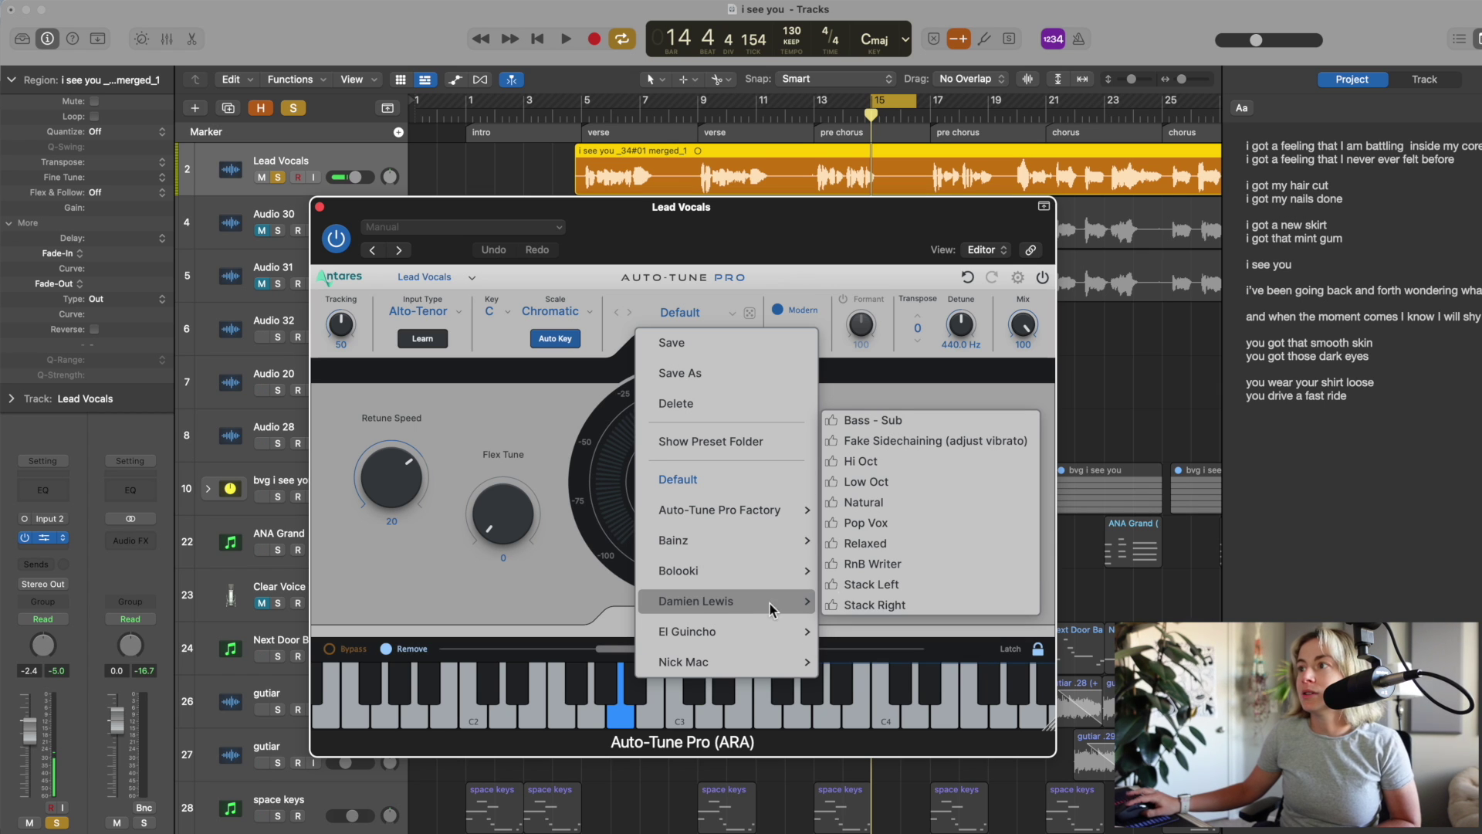
left_click(917, 503)
Play the vocal from around bar 5 with Solo off to hear the full mix, then stop
double_click(575, 114)
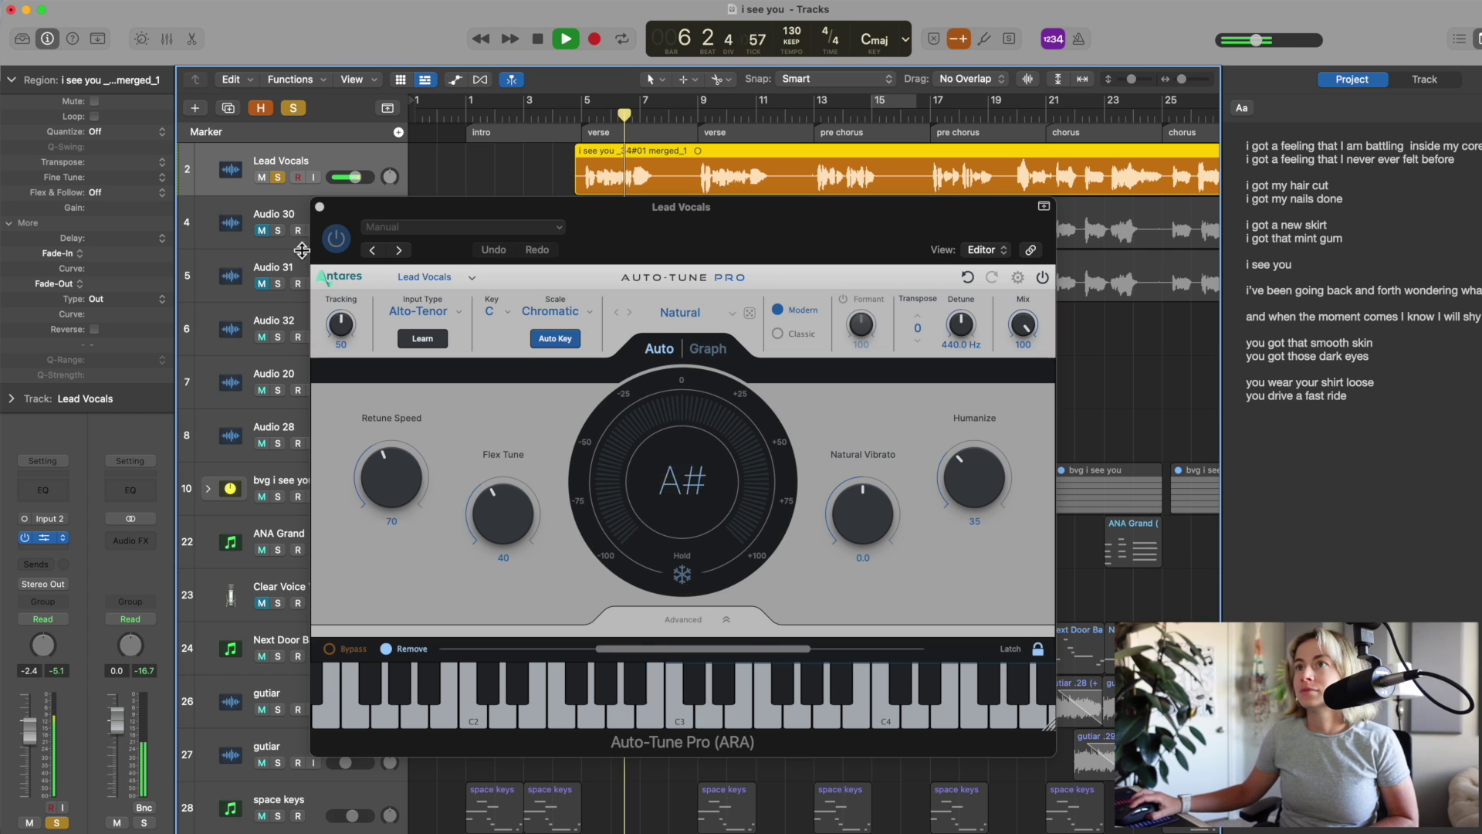
left_click(347, 206)
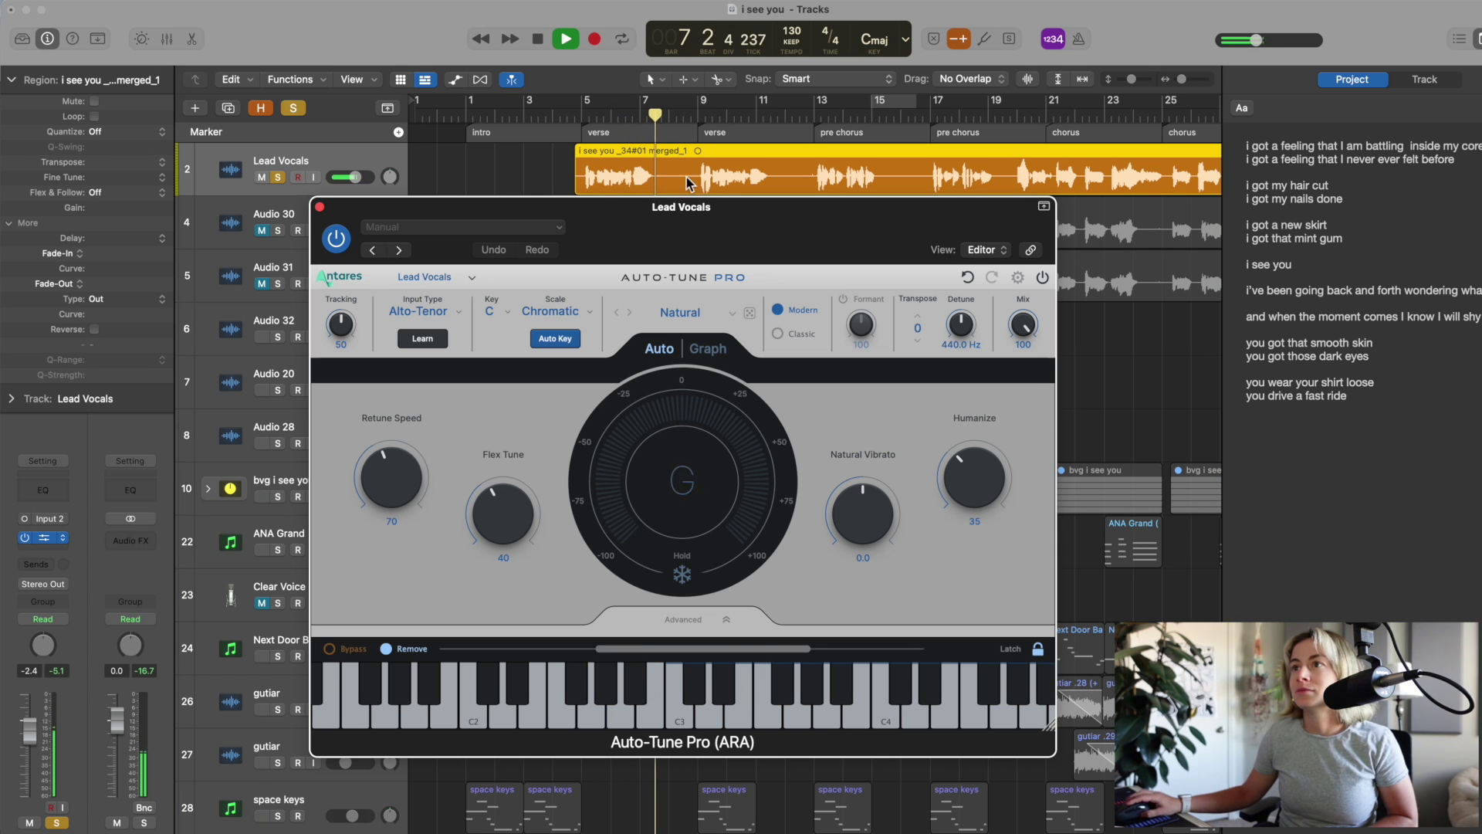
left_click(293, 108)
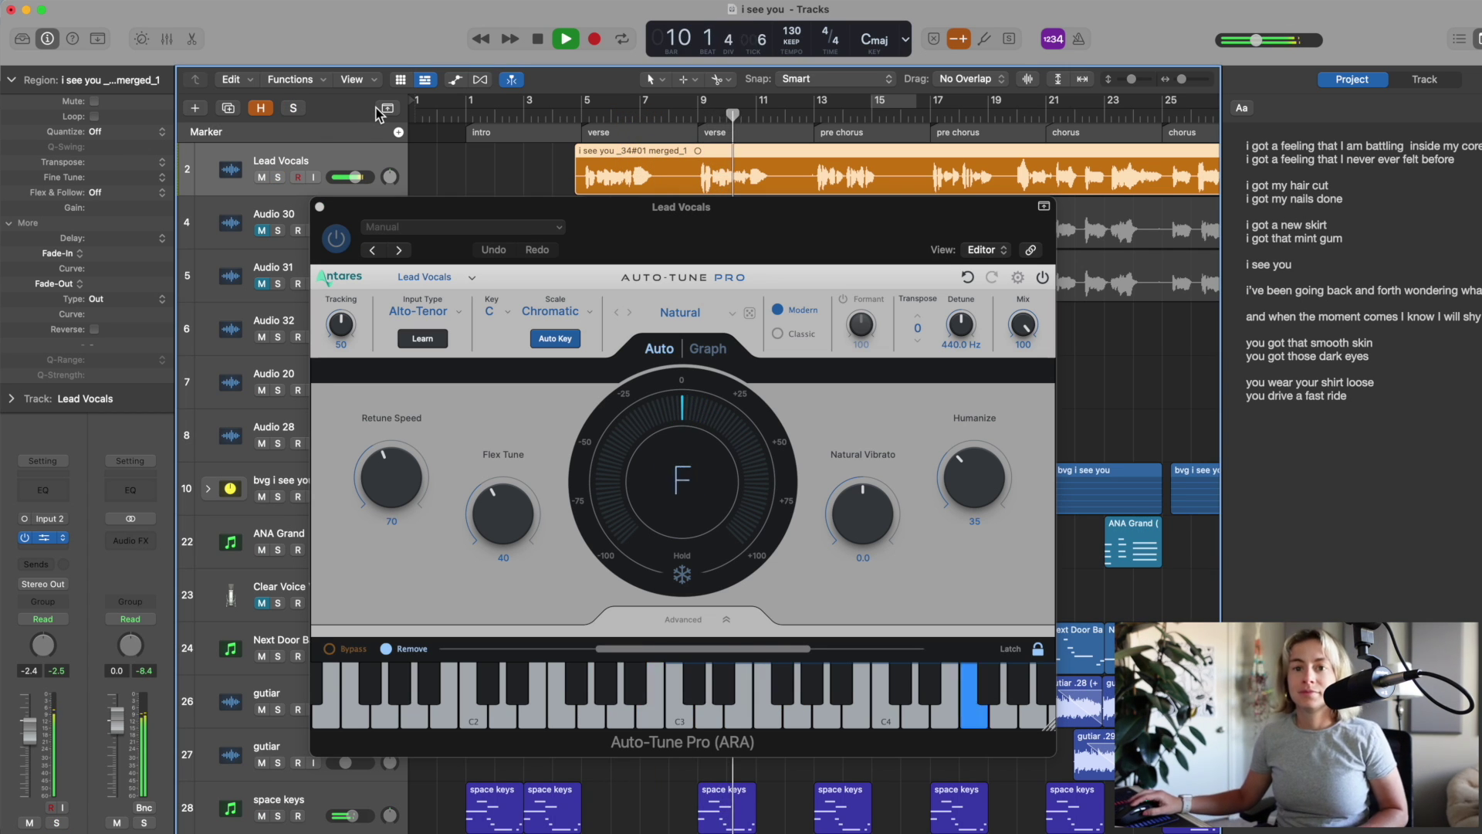
left_click(539, 40)
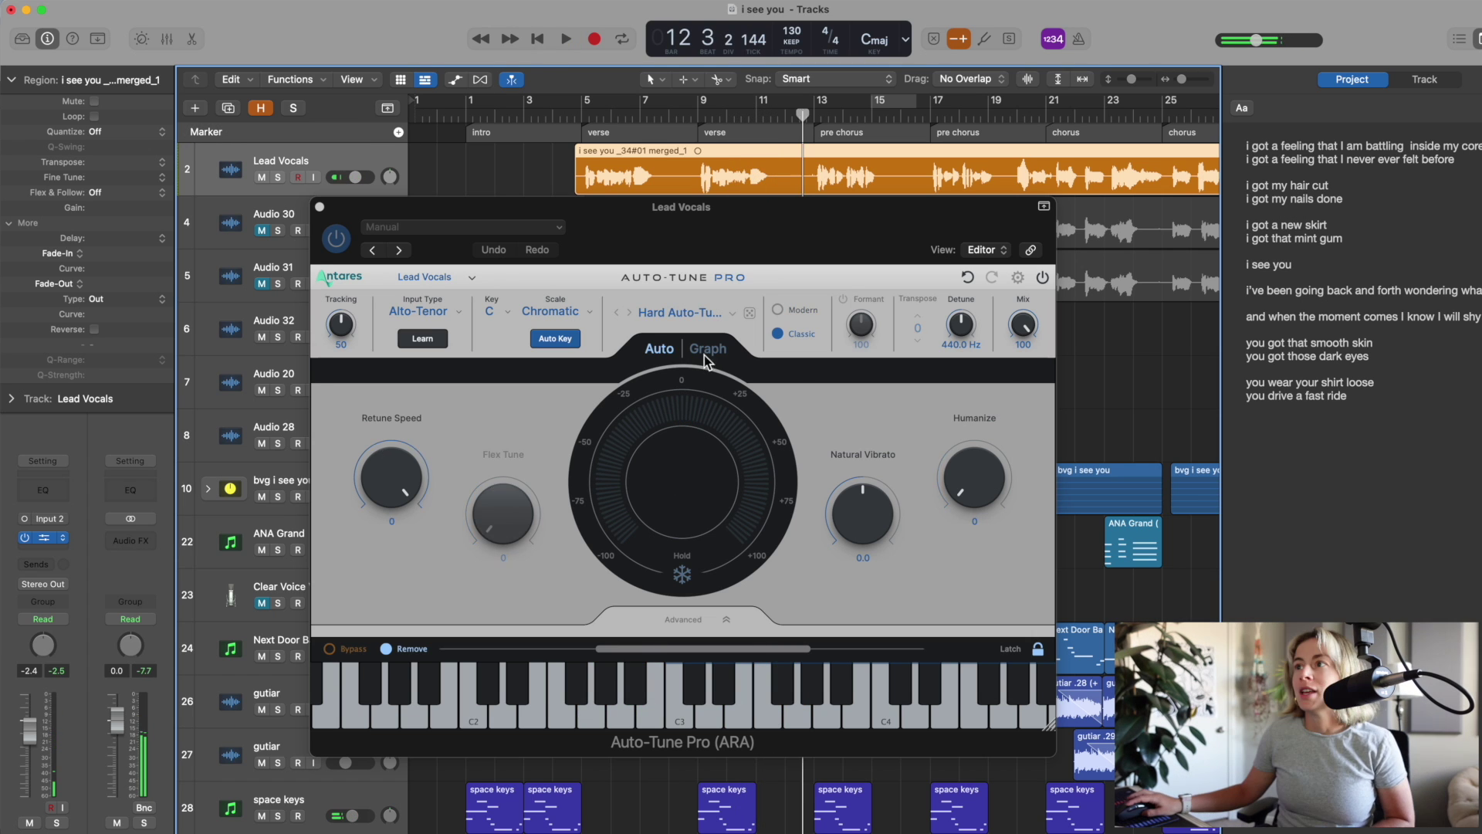
In Graph view, play the vocal from bar 5 with hard tuning, then stop playback
left_click(704, 355)
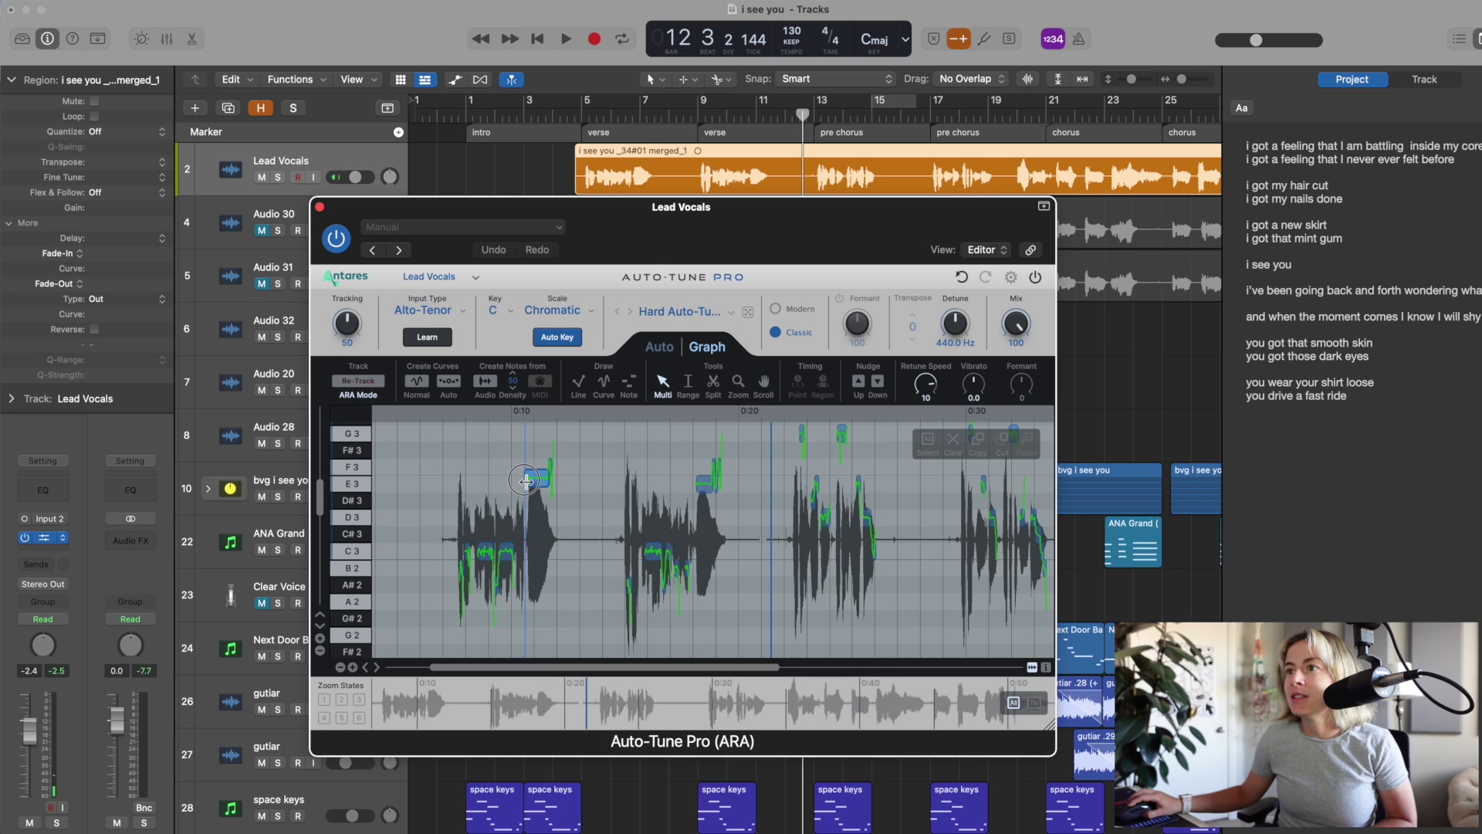
double_click(587, 117)
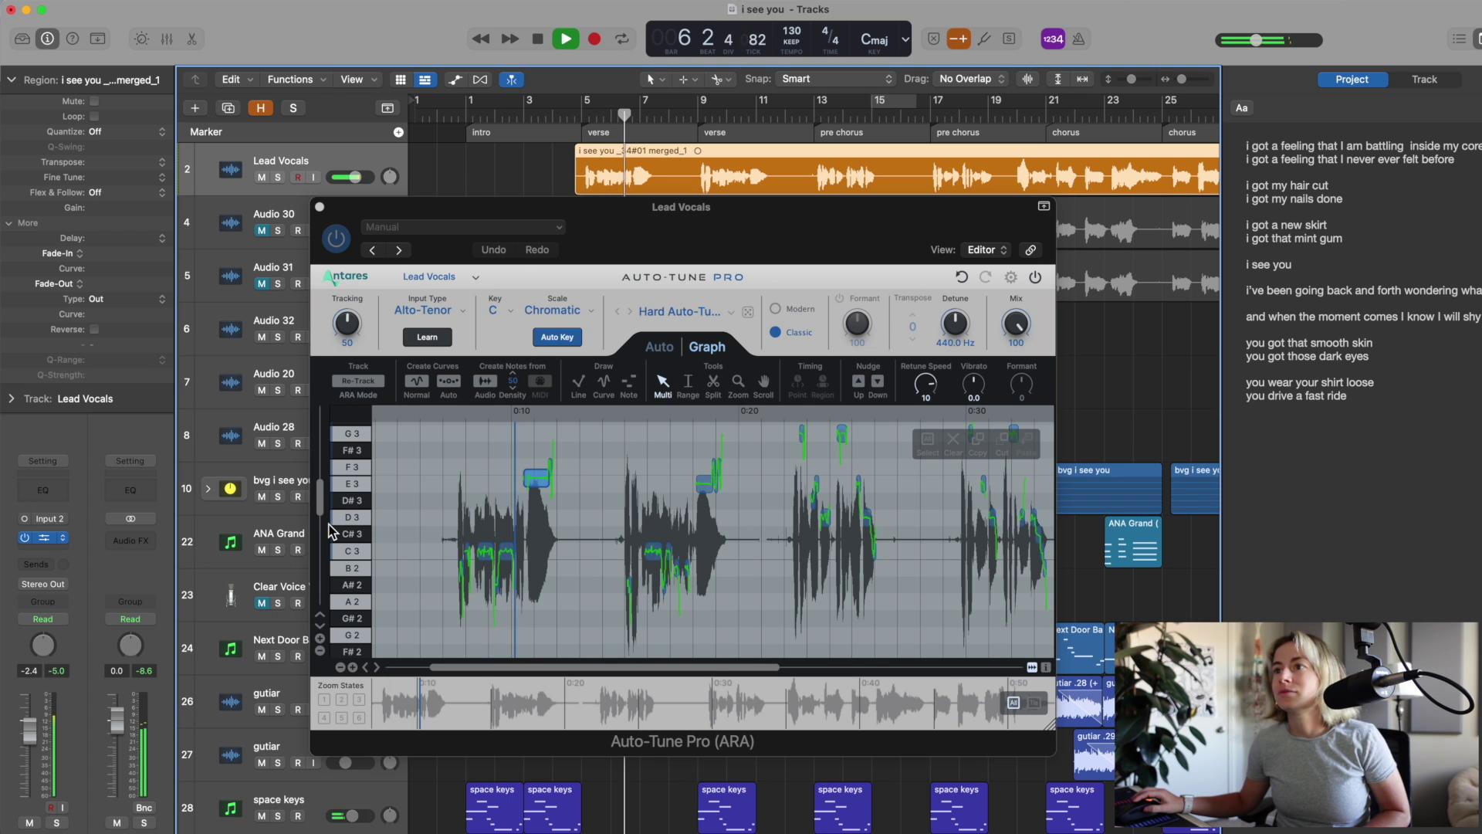
key("space")
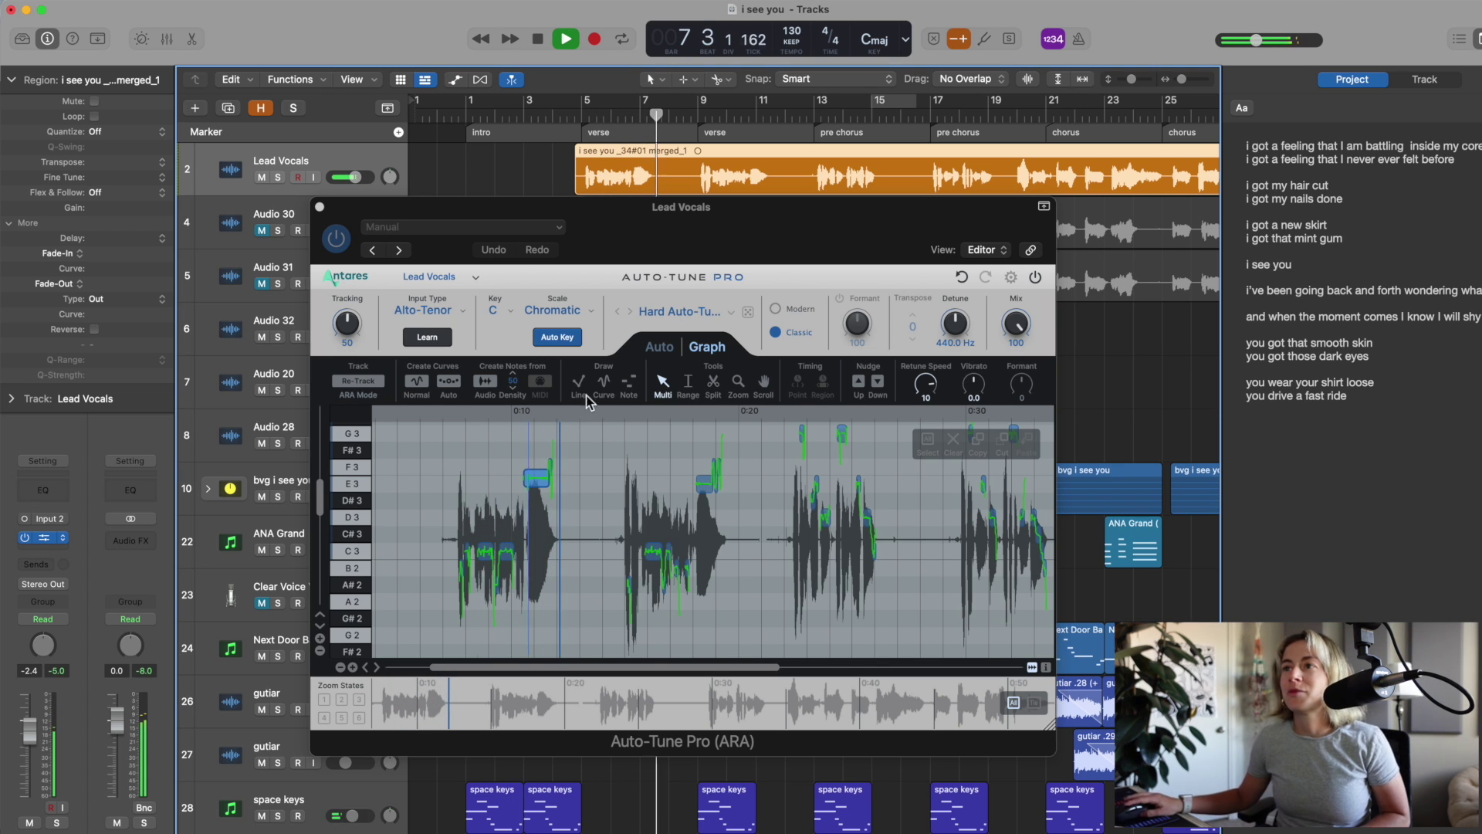
left_click(884, 386)
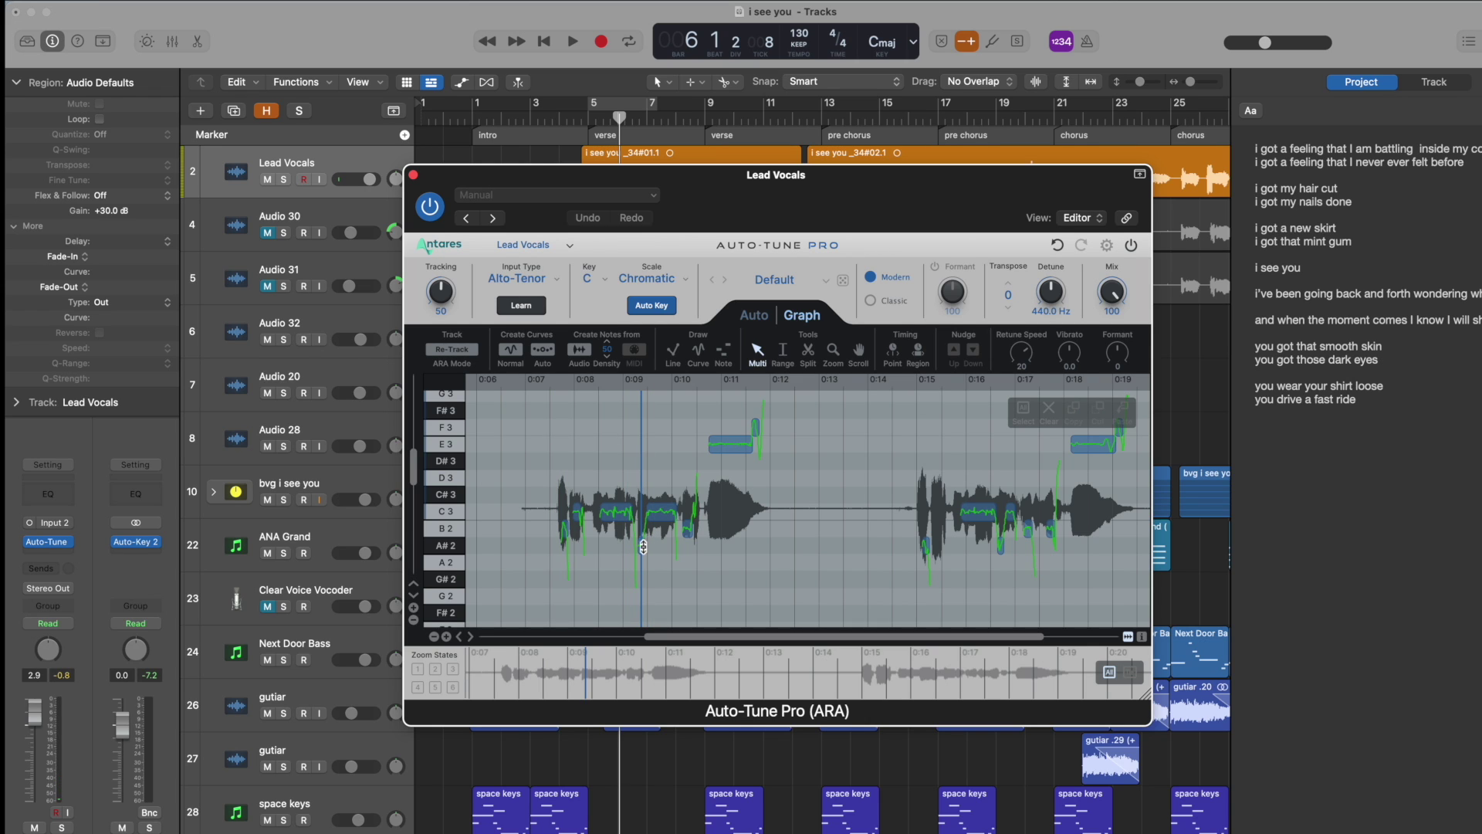
Select a note and a small note segment in the graph, then play from just before bar 5
left_click(644, 533)
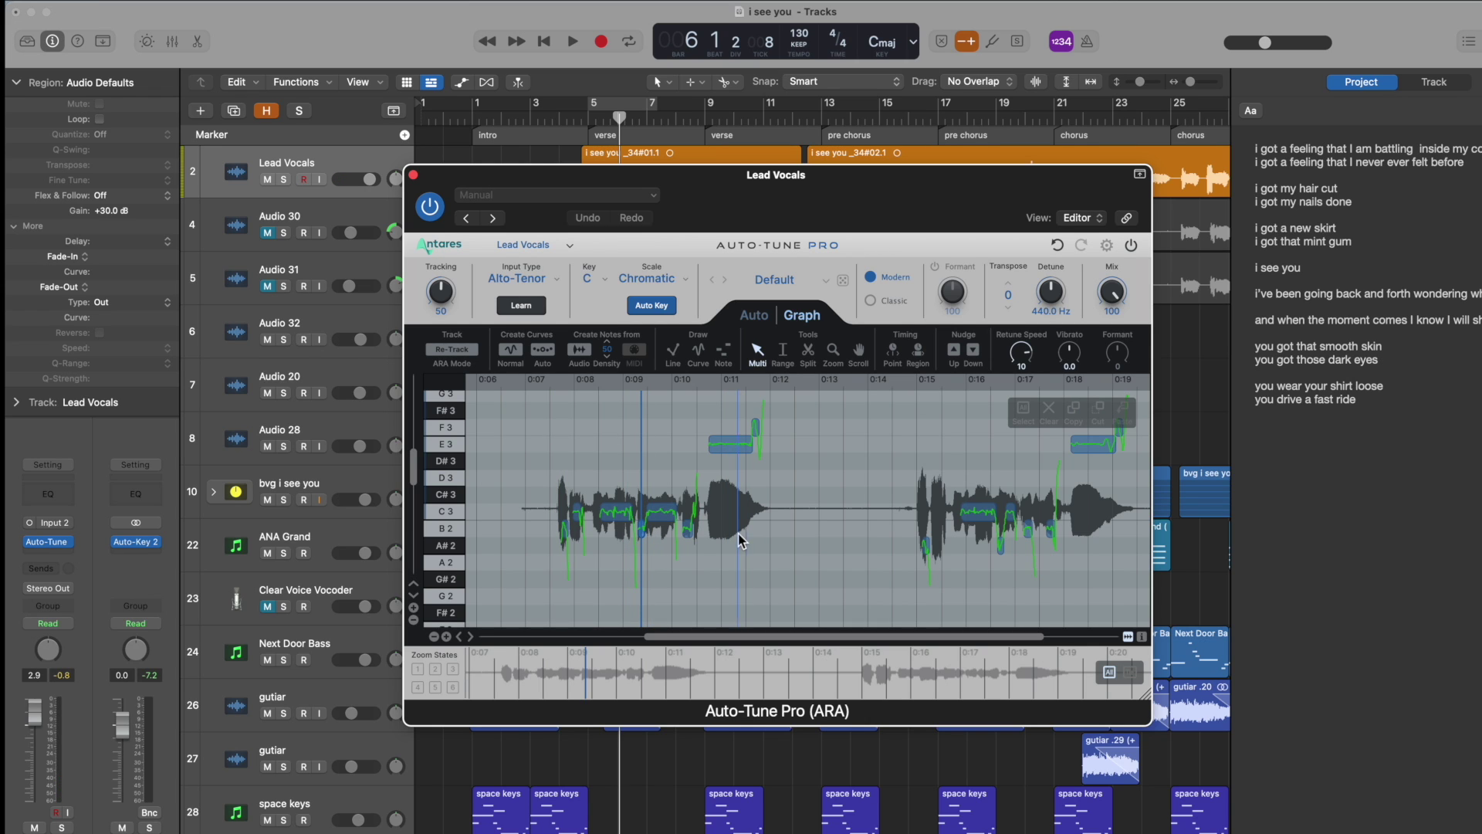
left_click(1003, 546)
double_click(590, 116)
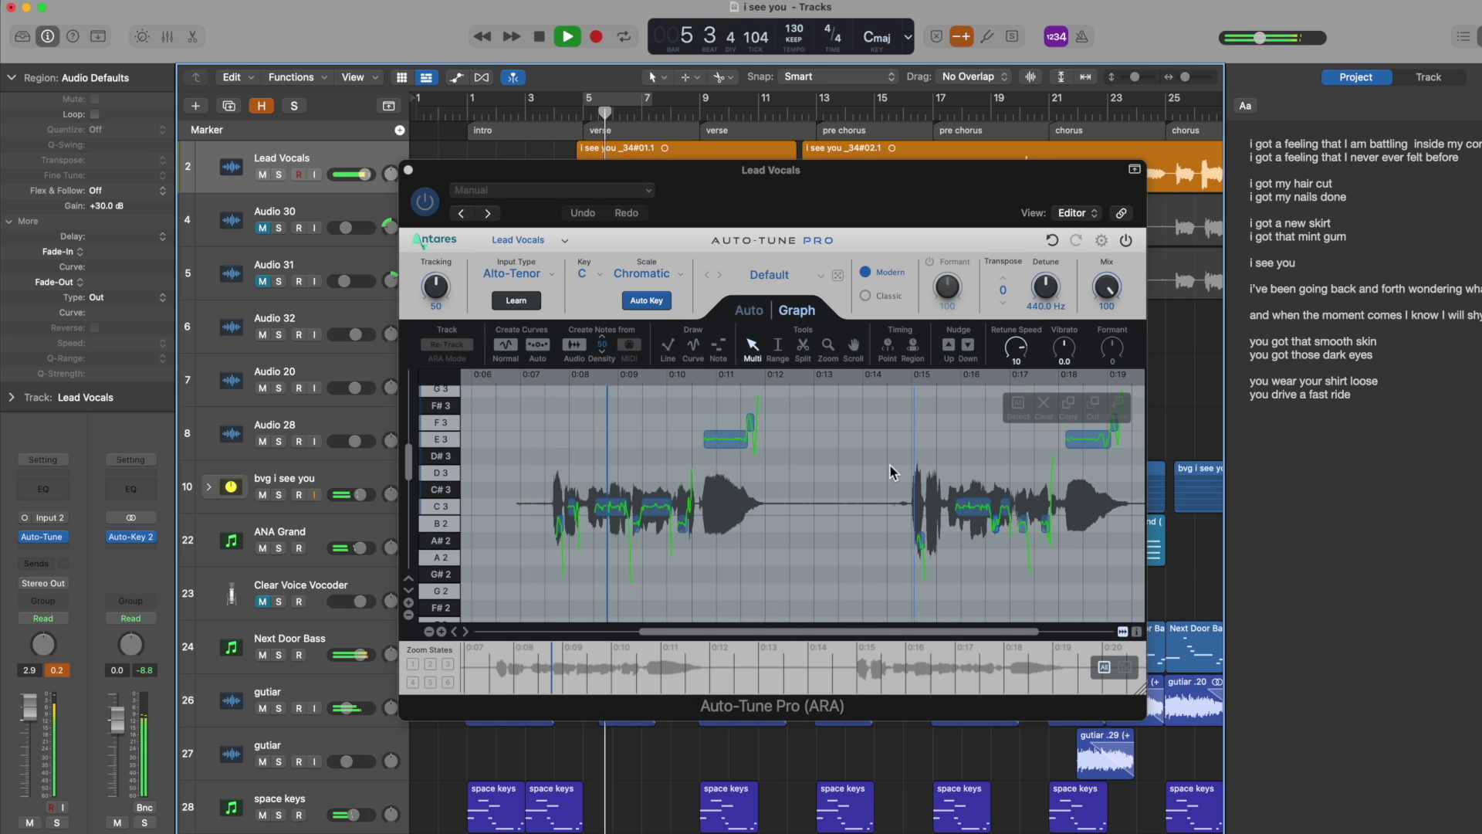